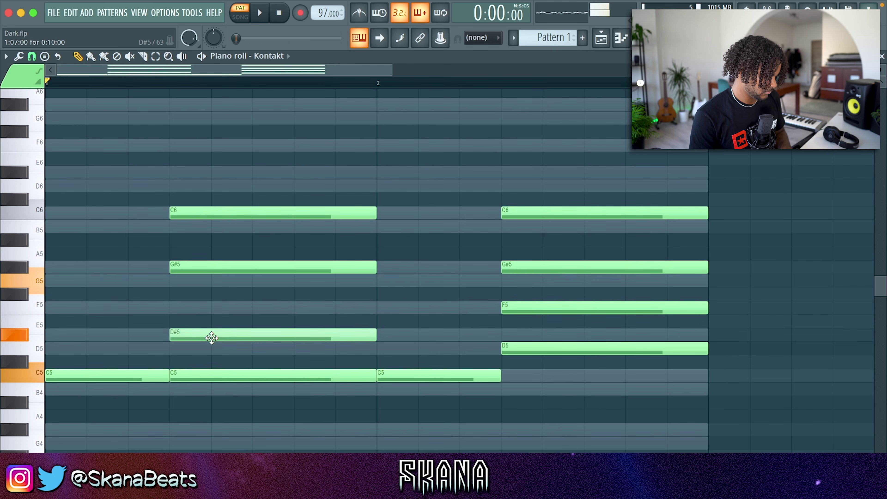
Step: Lower the first chord's G#5 note to G5 and duplicate the two-bar chord progression into bars 3 and 4
{"action": "left_click_drag", "start_coordinate": [209, 280], "coordinate": [208, 282]}
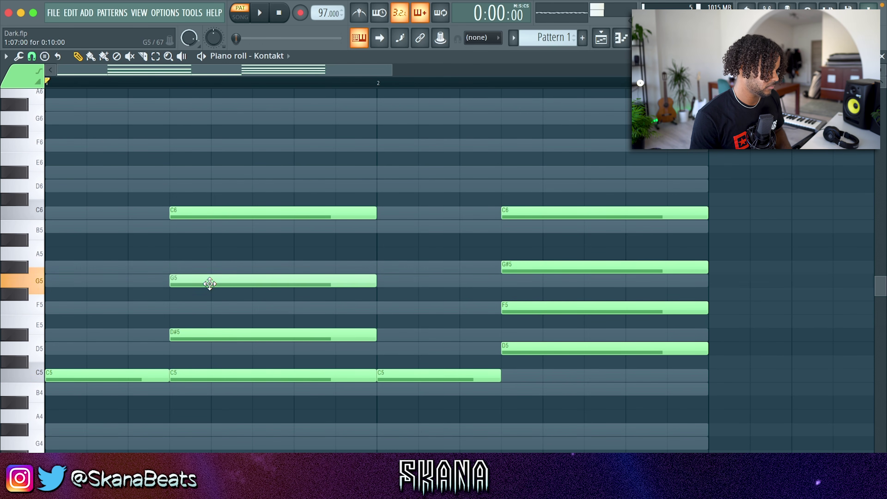
{"action": "key", "text": "space"}
{"action": "scroll", "coordinate": [213, 287], "scroll_direction": "down", "scroll_amount": 2}
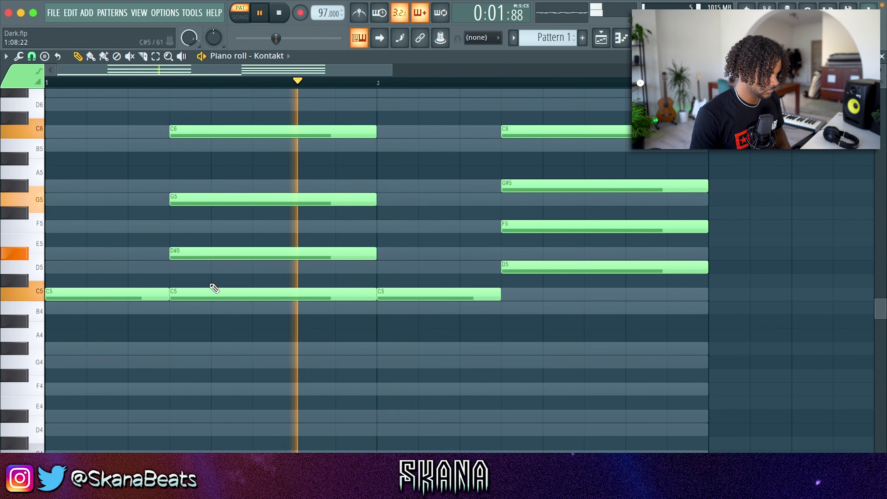
{"action": "scroll", "coordinate": [213, 287], "scroll_direction": "up", "scroll_amount": 2}
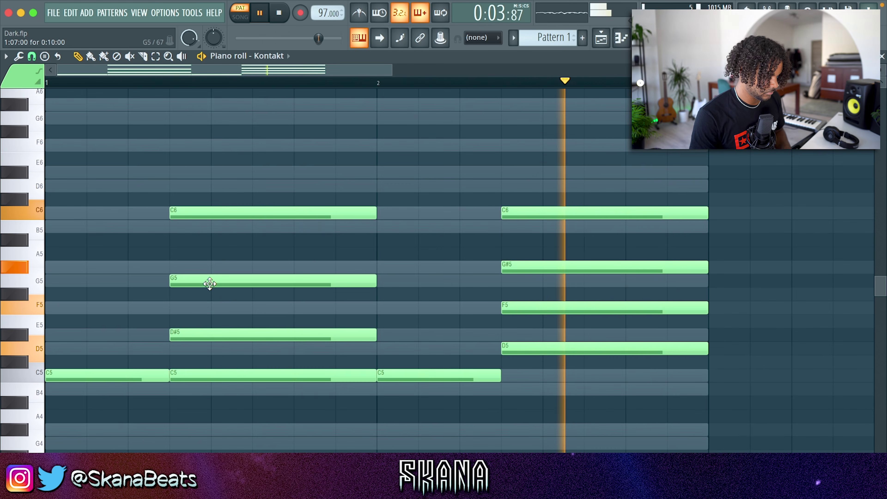
{"action": "scroll", "coordinate": [228, 377], "scroll_direction": "down", "scroll_amount": 3}
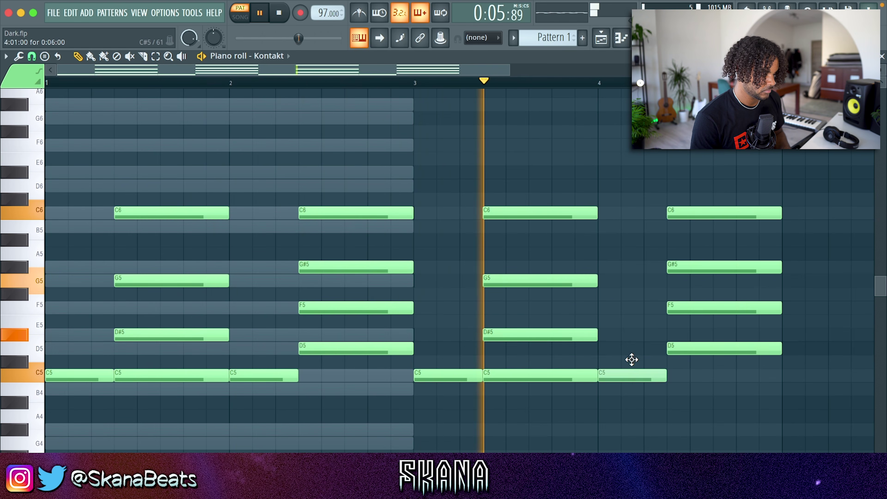
Step: Move the single note at the start of bar 4 to D5 and delete the last chord's C6 note
{"action": "left_click_drag", "start_coordinate": [630, 374], "coordinate": [629, 347]}
{"action": "right_click", "coordinate": [695, 212]}
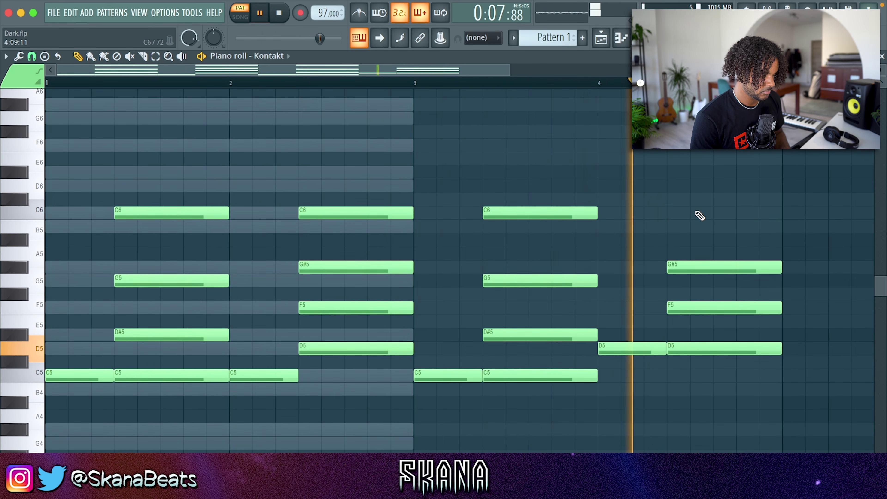
{"action": "key", "text": "space"}
Step: Raise the last chord's G#5 note to B5 and add a G5 note to the same chord
{"action": "left_click_drag", "start_coordinate": [709, 263], "coordinate": [709, 221]}
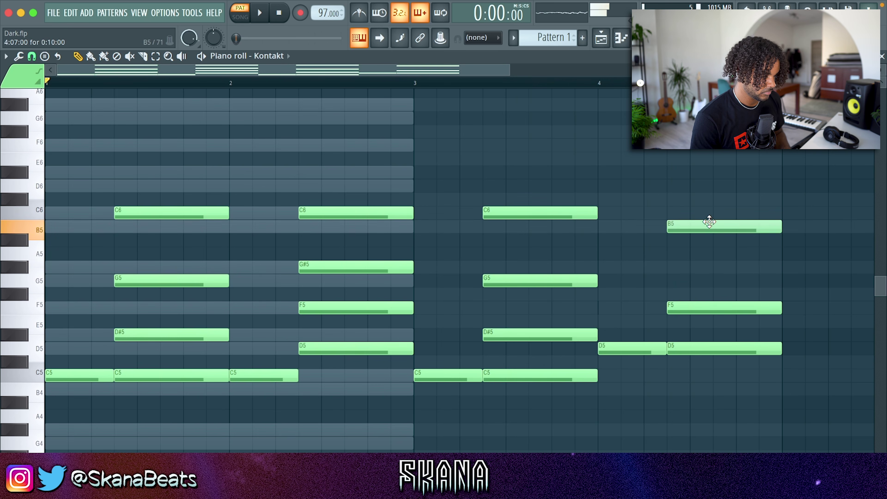
{"action": "key", "text": "space"}
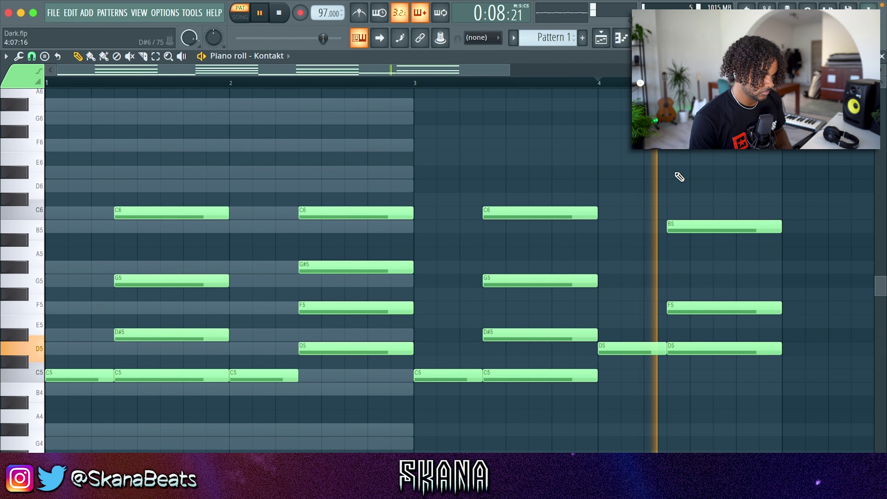
{"action": "key", "text": "space"}
{"action": "left_click_drag", "start_coordinate": [698, 304], "coordinate": [665, 284]}
{"action": "key", "text": "space"}
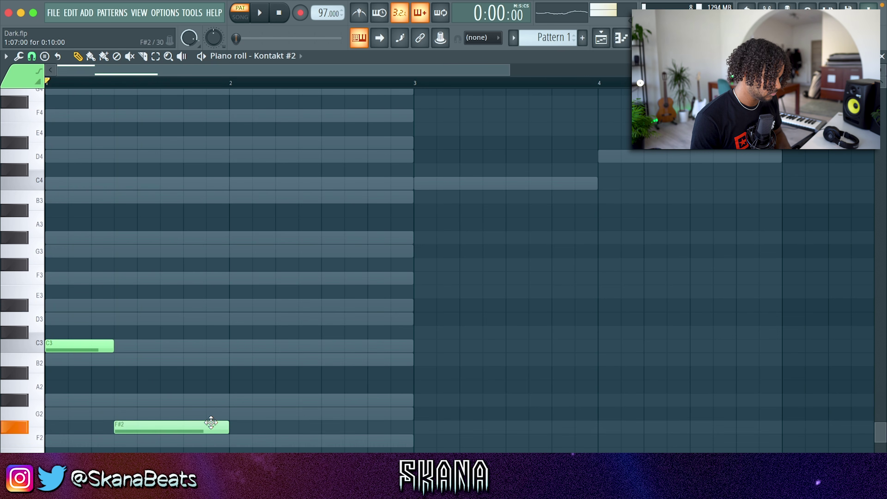
Step: Raise the bass part's second note to G2 and duplicate the first bar of bass notes into bar 2
{"action": "left_click_drag", "start_coordinate": [211, 423], "coordinate": [208, 402]}
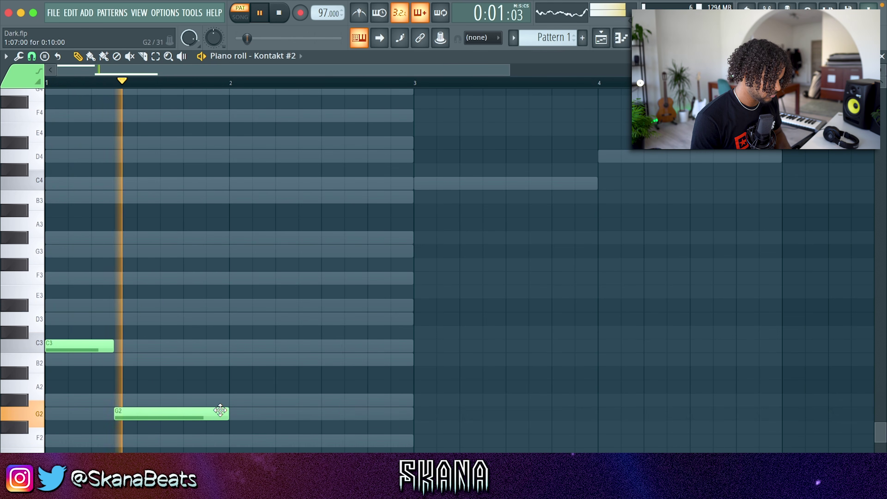
{"action": "key", "text": "ctrl+b"}
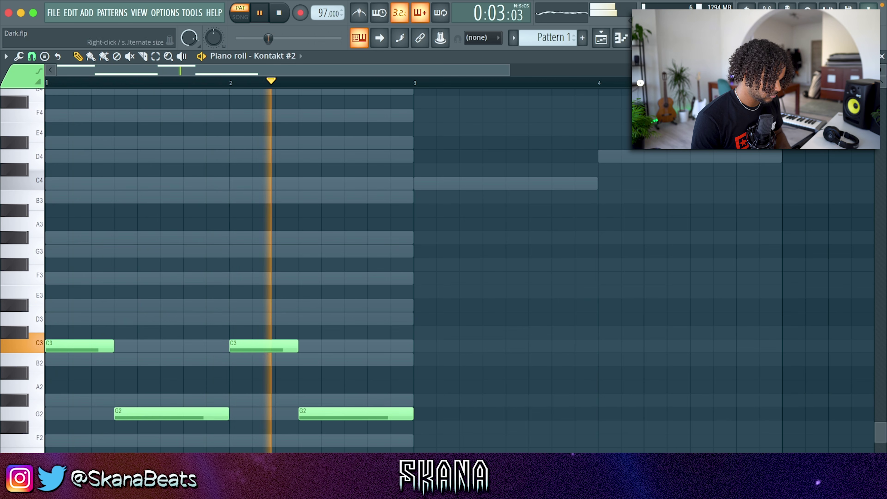
{"action": "left_click_drag", "start_coordinate": [419, 498], "coordinate": [419, 484]}
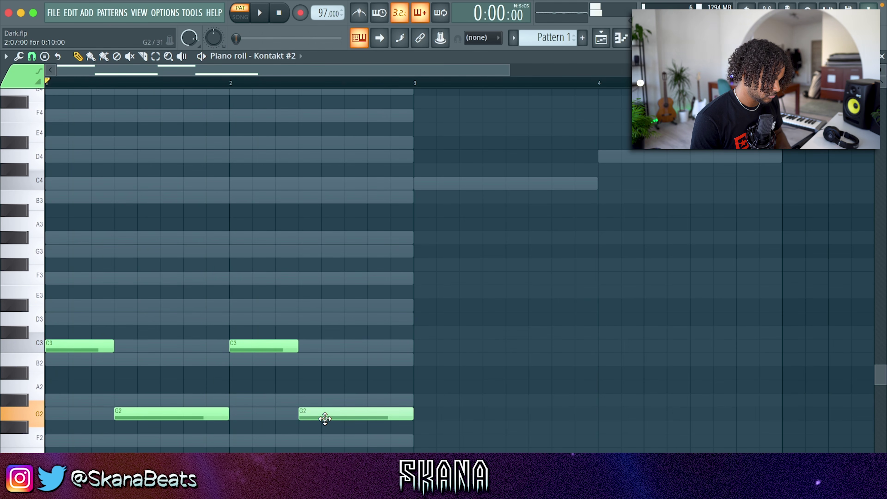
Step: Raise the last bass note in bar 2 to G#2 and duplicate the two-bar bass line into bars 3 and 4
{"action": "left_click_drag", "start_coordinate": [325, 418], "coordinate": [325, 397]}
{"action": "left_click_drag", "start_coordinate": [407, 419], "coordinate": [94, 331]}
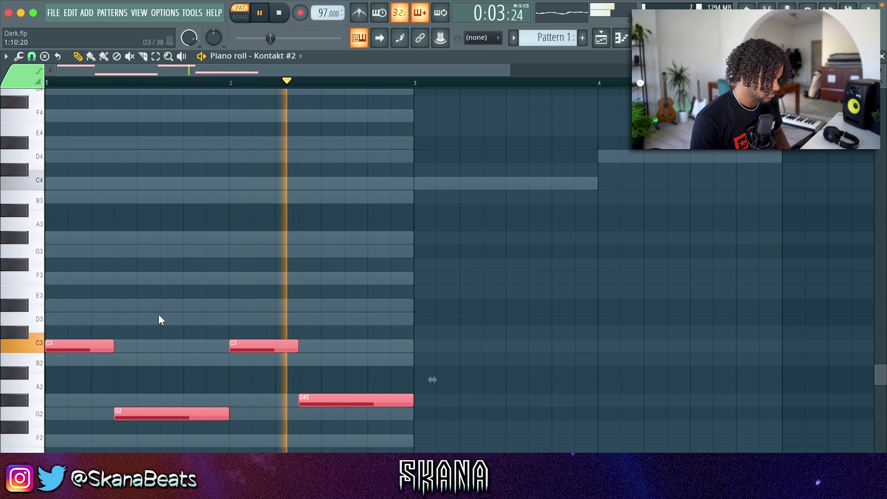
{"action": "key", "text": "ctrl+b"}
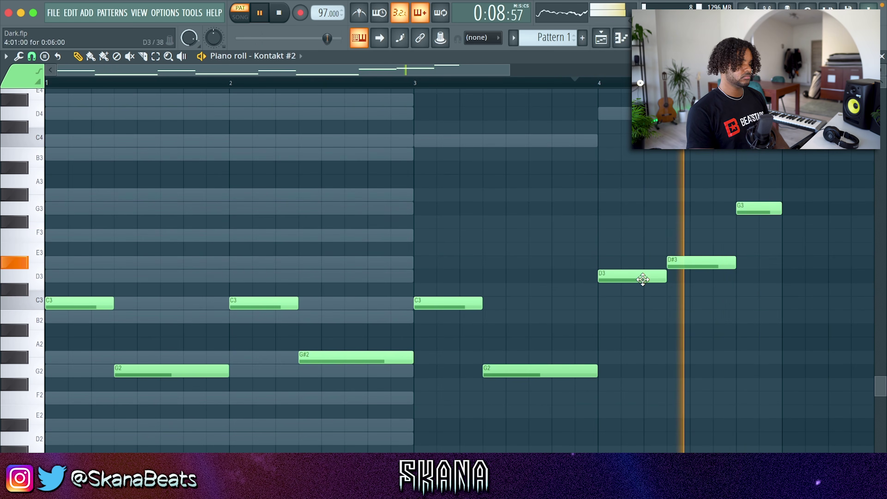
Step: On Insert 1, set Ghz Wow Control 3 to Keys Vibro and choose a preset in Ghz Midside Matrix 3
{"action": "key", "text": "F6"}
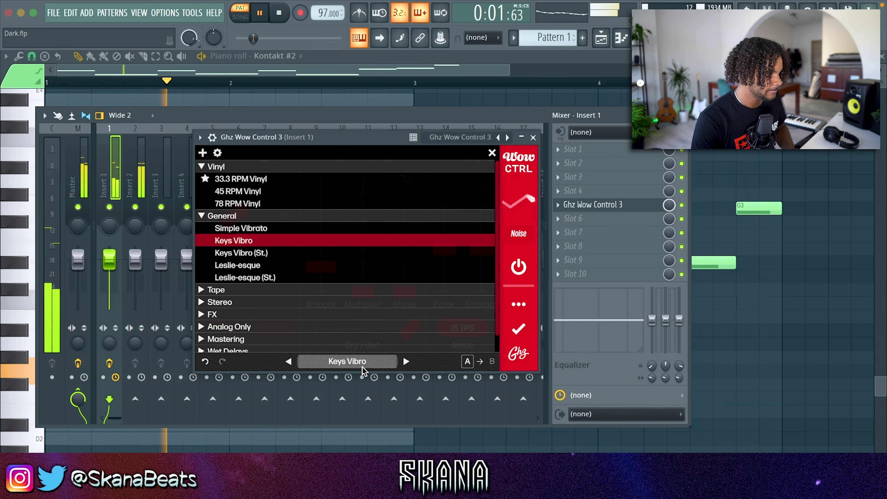
{"action": "left_click", "coordinate": [362, 365]}
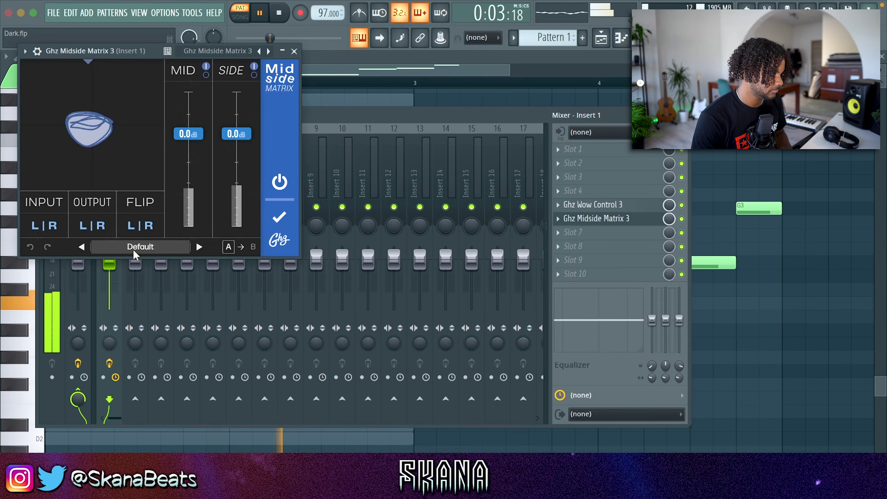
{"action": "left_click", "coordinate": [134, 250]}
{"action": "left_click", "coordinate": [84, 132]}
{"action": "left_click_drag", "start_coordinate": [109, 52], "coordinate": [296, 124]}
{"action": "left_click", "coordinate": [481, 125]}
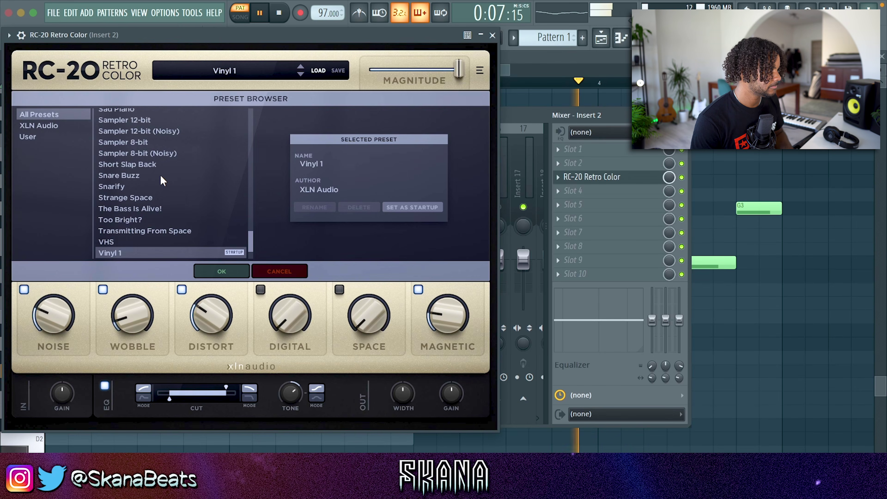
Step: Choose the preset "The Bass Is Alive!" in RC-20 Retro Color on Insert 2 and browse the other presets
{"action": "left_click", "coordinate": [129, 210]}
{"action": "left_click_drag", "start_coordinate": [302, 38], "coordinate": [446, 63]}
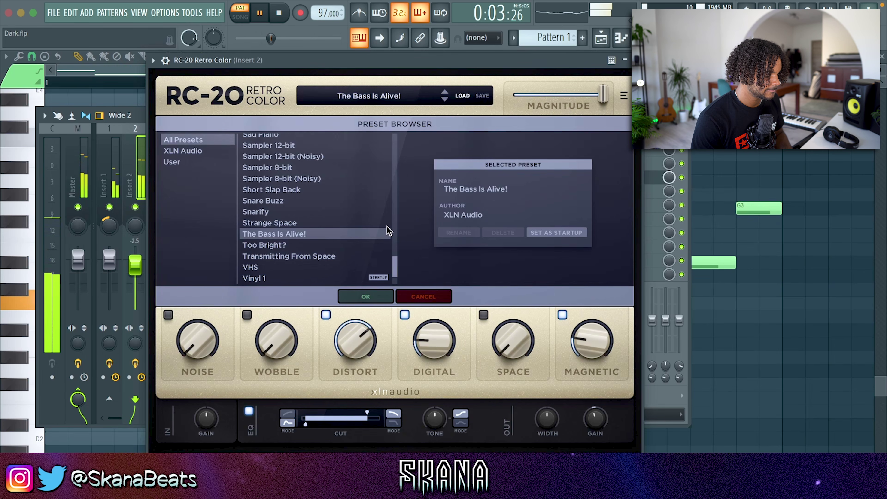
{"action": "scroll", "coordinate": [344, 224], "scroll_direction": "down", "scroll_amount": 3}
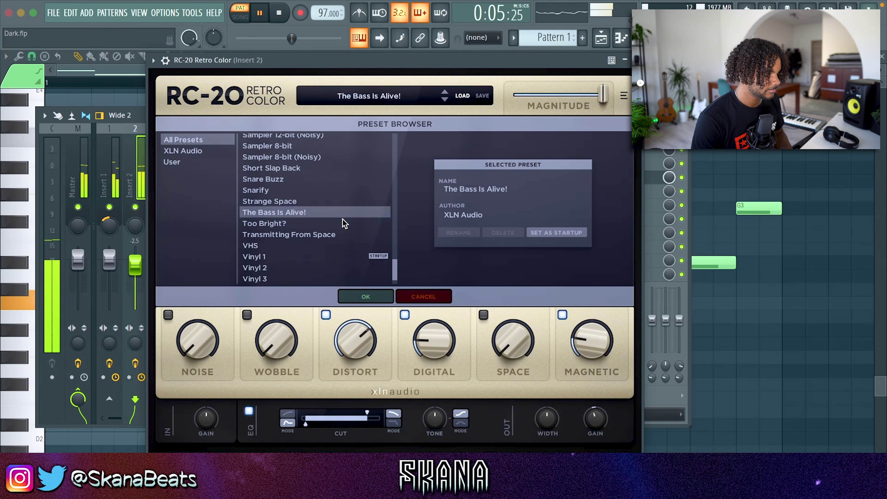
{"action": "scroll", "coordinate": [344, 224], "scroll_direction": "up", "scroll_amount": 2}
{"action": "scroll", "coordinate": [344, 223], "scroll_direction": "up", "scroll_amount": 4}
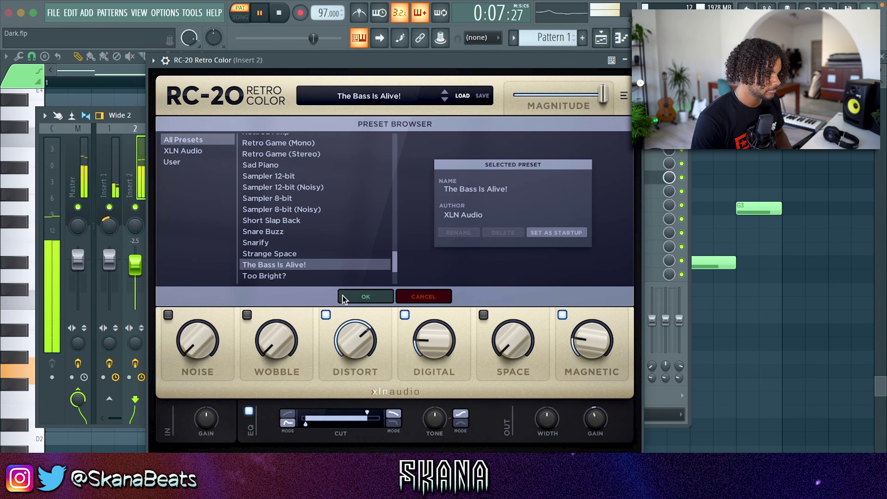
{"action": "scroll", "coordinate": [353, 206], "scroll_direction": "up", "scroll_amount": 7}
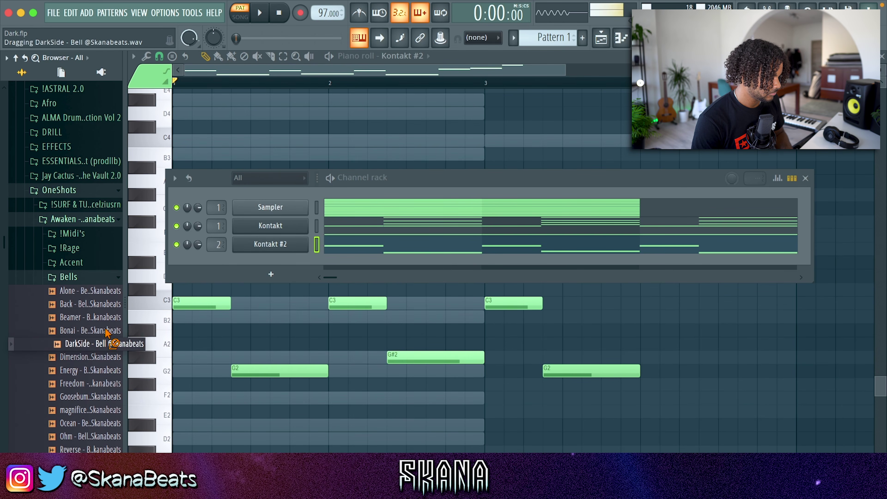
Step: Load the DarkSide - Bell sample into a new channel and adjust its ValhallaVintageVerb decay, mix and low cut
{"action": "left_click_drag", "start_coordinate": [232, 274], "coordinate": [233, 276]}
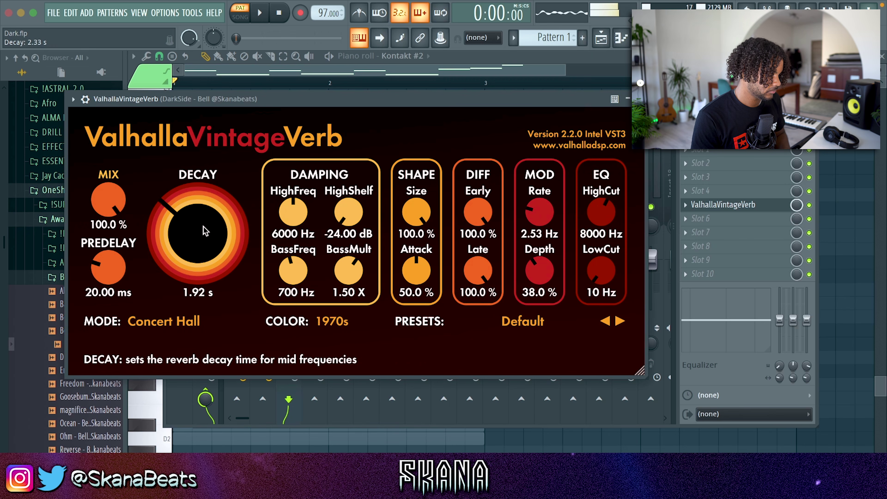
{"action": "left_click_drag", "start_coordinate": [205, 231], "coordinate": [204, 252]}
{"action": "left_click_drag", "start_coordinate": [108, 200], "coordinate": [105, 238]}
{"action": "left_click_drag", "start_coordinate": [600, 274], "coordinate": [607, 227]}
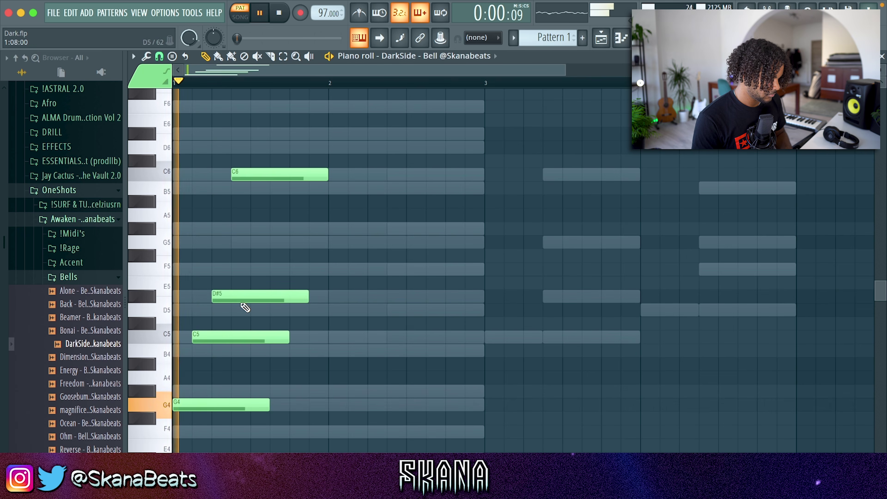
Step: Lower the fourth note of the rising bell melody to G5 and add B5 and C6 notes after it
{"action": "left_click_drag", "start_coordinate": [271, 175], "coordinate": [268, 243]}
{"action": "key", "text": "space"}
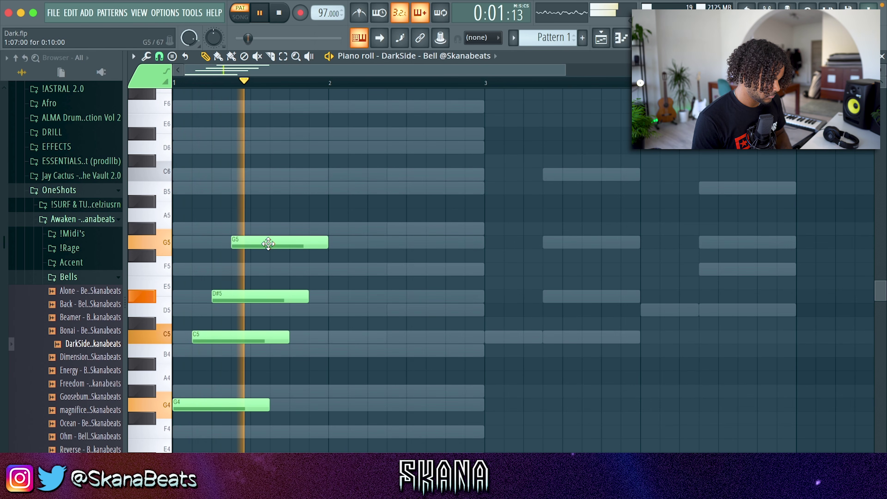
{"action": "key", "text": "space"}
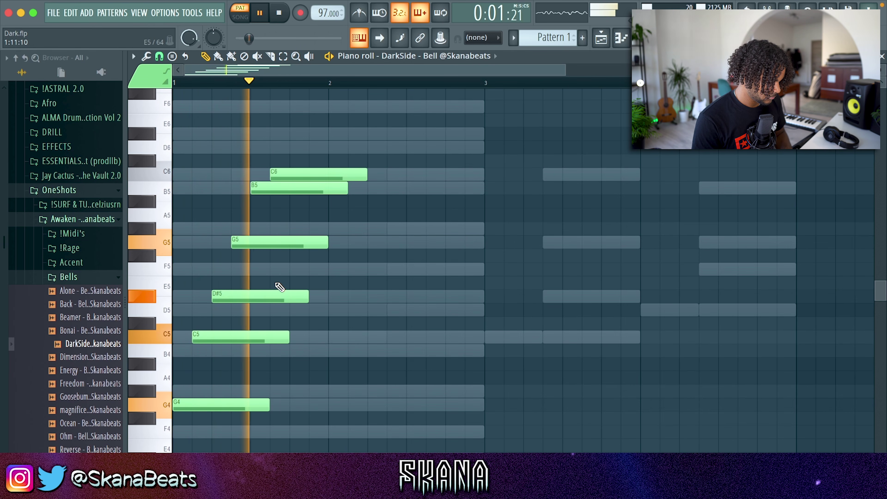
Step: Lower the bell melody's B5 note to G#5 and trim its last two notes to end at bar 2
{"action": "key", "text": "space"}
{"action": "left_click_drag", "start_coordinate": [284, 187], "coordinate": [287, 224]}
{"action": "key", "text": "space"}
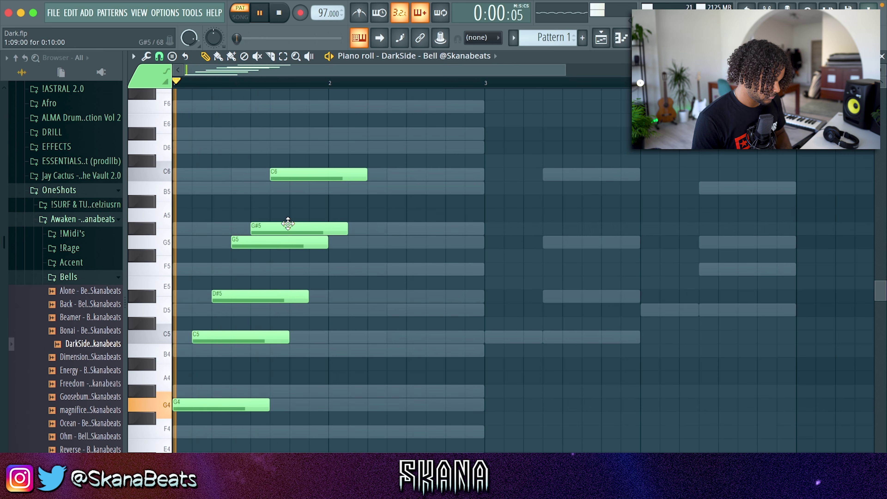
{"action": "mouse_move", "coordinate": [277, 174]}
{"action": "left_mouse_down"}
{"action": "mouse_move", "coordinate": [279, 191]}
{"action": "mouse_move", "coordinate": [298, 190]}
{"action": "mouse_move", "coordinate": [278, 176]}
{"action": "left_mouse_up"}
{"action": "key", "text": "space"}
{"action": "key", "text": "space"}
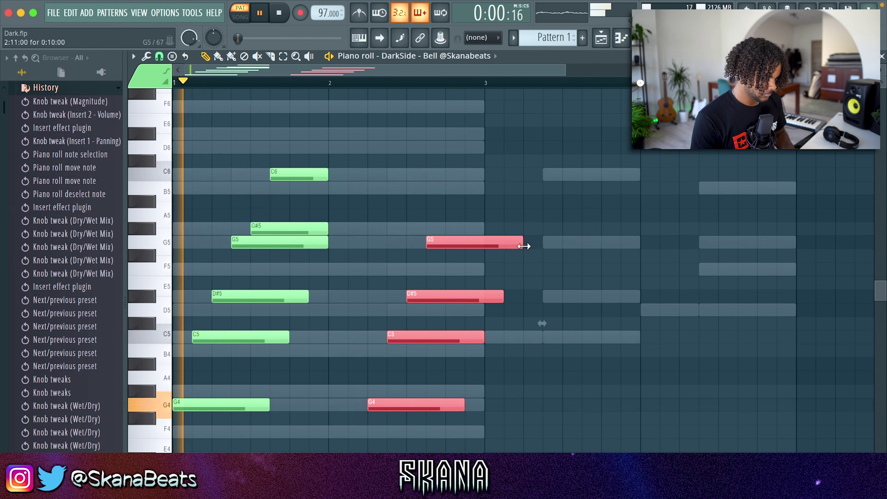
Step: Shorten the copied four-note bell run to end at bar 3 and duplicate the whole melody into bars 3 and 4
{"action": "left_click_drag", "start_coordinate": [523, 246], "coordinate": [485, 241]}
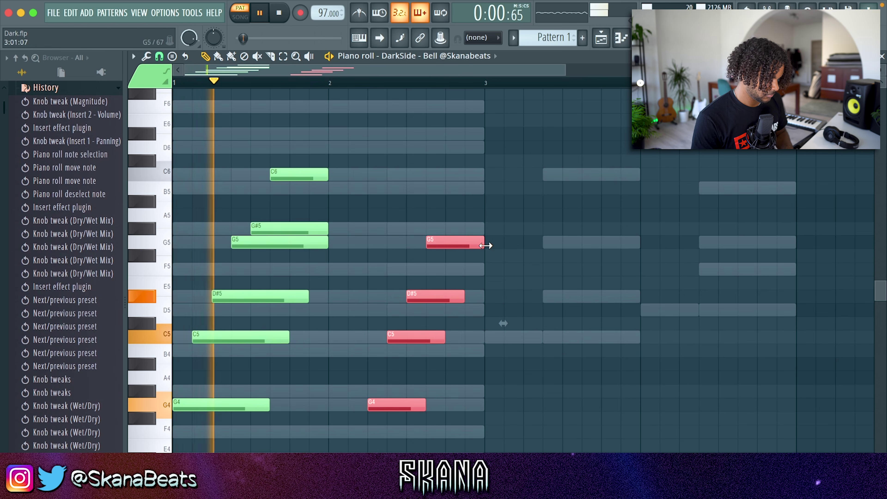
{"action": "left_click", "coordinate": [515, 244]}
{"action": "key", "text": "ctrl+a"}
{"action": "key", "text": "ctrl+b"}
{"action": "left_click", "coordinate": [516, 244]}
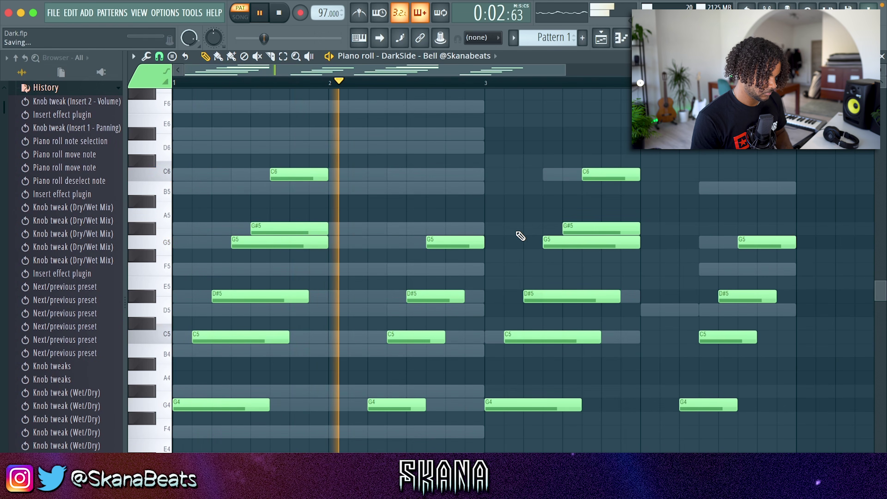
Step: Repitch the bell run in bar 4 to D4, G#4, D5 and F5, and adjust the bell sample's fade-out
{"action": "key", "text": "F6"}
{"action": "key", "text": "F6"}
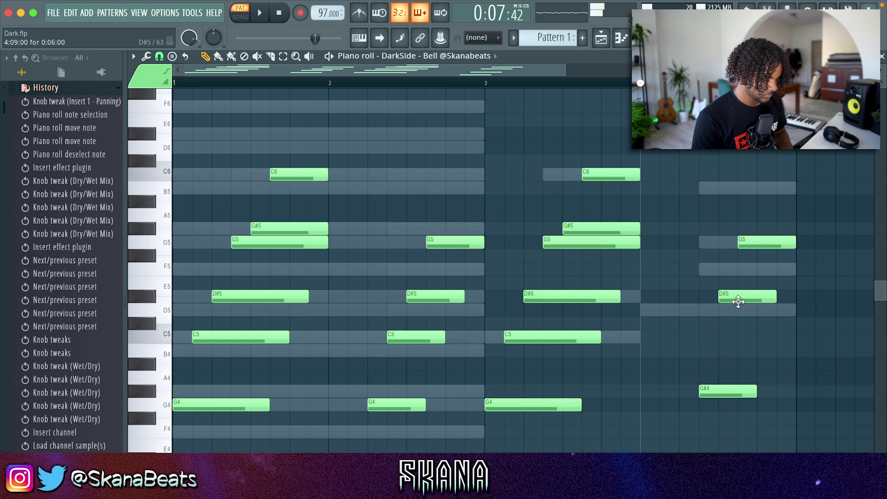
{"action": "left_click_drag", "start_coordinate": [738, 302], "coordinate": [735, 311]}
{"action": "key", "text": "space"}
{"action": "left_click_drag", "start_coordinate": [752, 241], "coordinate": [753, 272]}
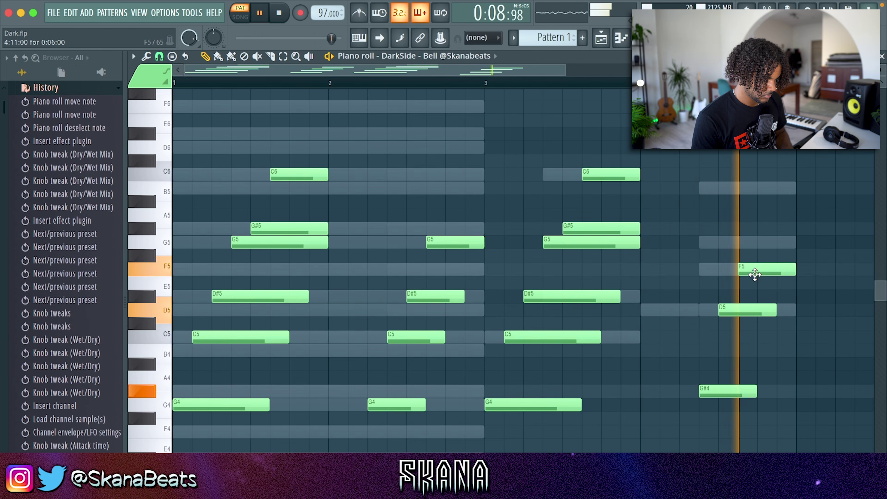
{"action": "scroll", "coordinate": [707, 214], "scroll_direction": "down", "scroll_amount": 2}
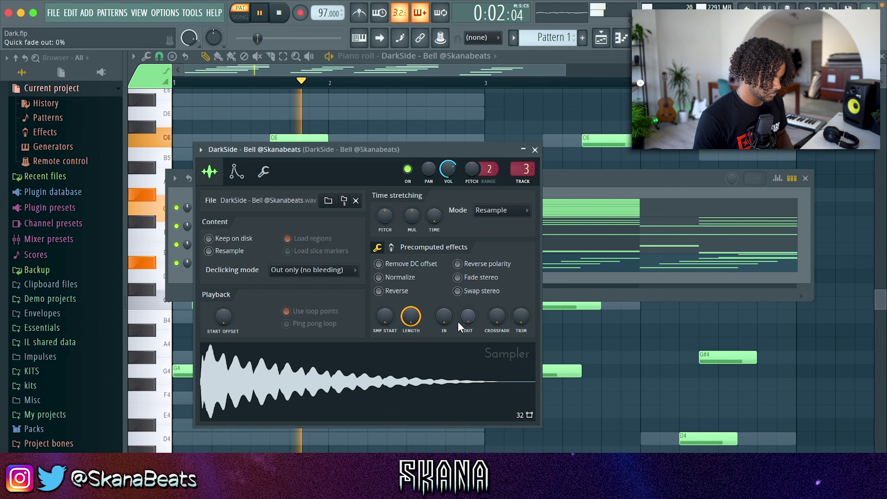
{"action": "left_click_drag", "start_coordinate": [468, 316], "coordinate": [467, 312]}
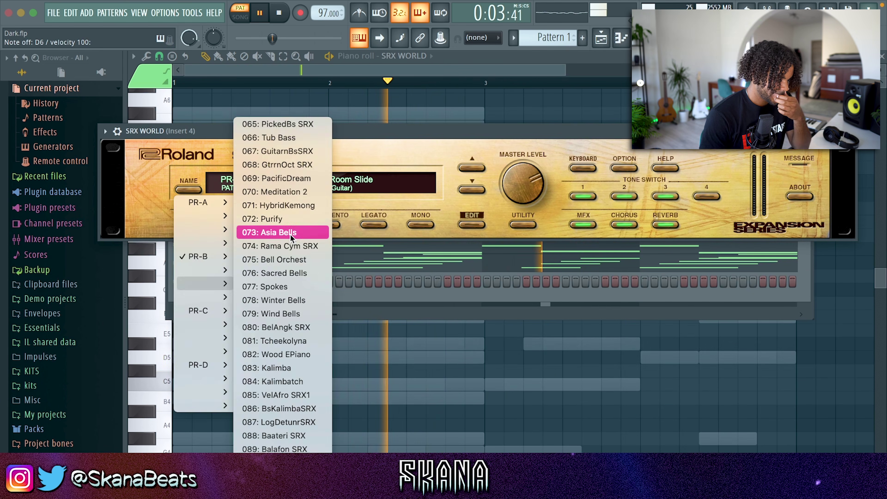
Step: Load the 073 Asia Bells patch in SRX WORLD and move the bell melody from the DarkSide - Bell channel to it
{"action": "left_click", "coordinate": [290, 234]}
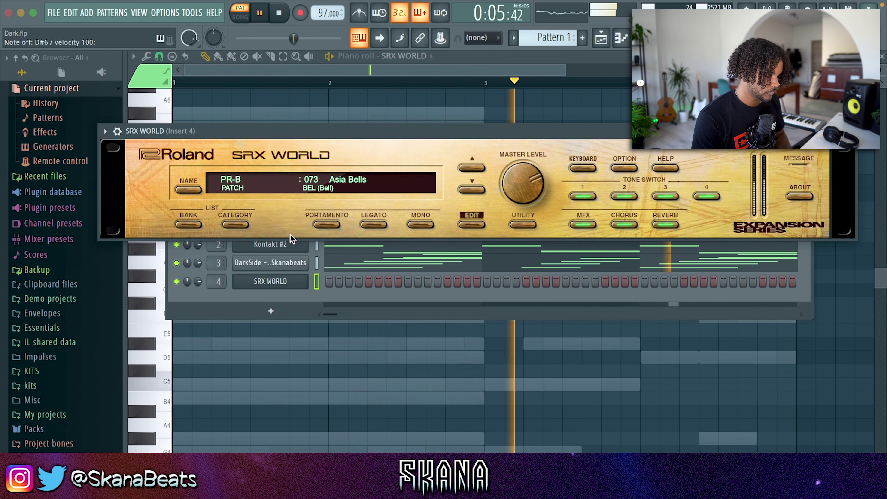
{"action": "key", "text": "Escape"}
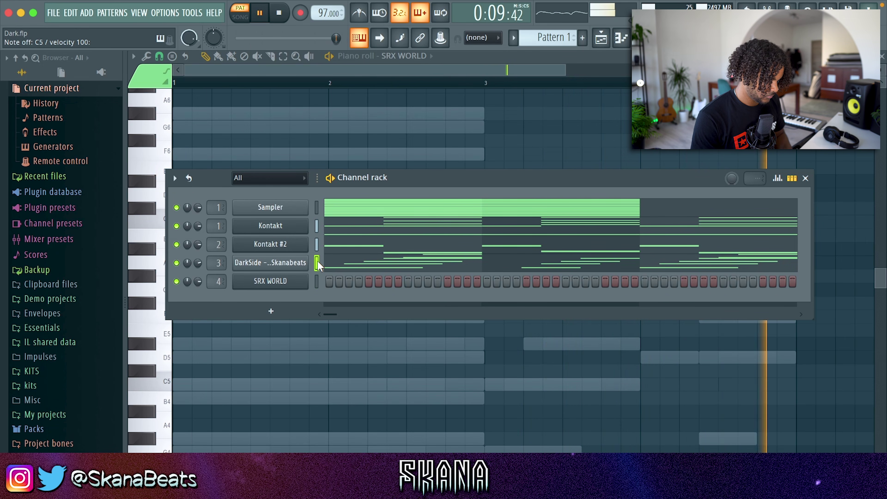
{"action": "left_click_drag", "start_coordinate": [318, 266], "coordinate": [317, 280]}
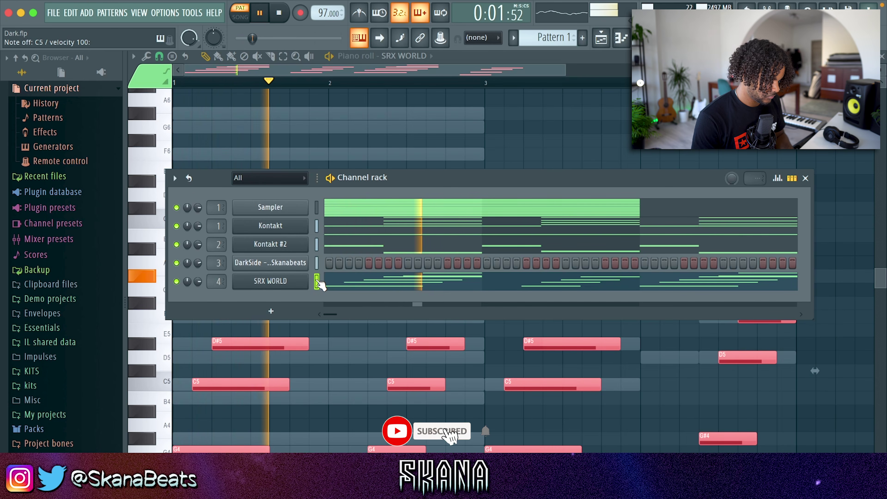
Step: Raise the SRX WORLD bell melody by two octaves so its first note is G6, and audition the loop
{"action": "key", "text": "F7"}
{"action": "left_click", "coordinate": [356, 285]}
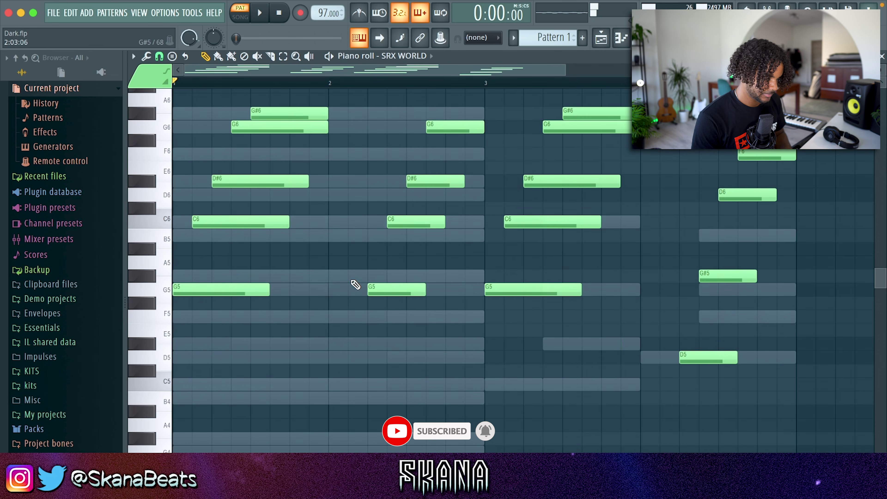
{"action": "key", "text": "space"}
{"action": "scroll", "coordinate": [453, 176], "scroll_direction": "up", "scroll_amount": 2}
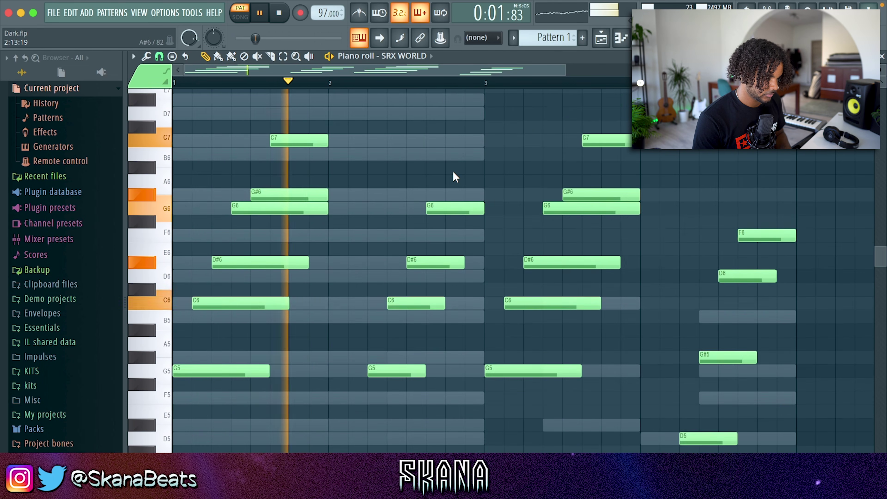
{"action": "key", "text": "super+Up"}
{"action": "key", "text": "space"}
{"action": "key", "text": "space"}
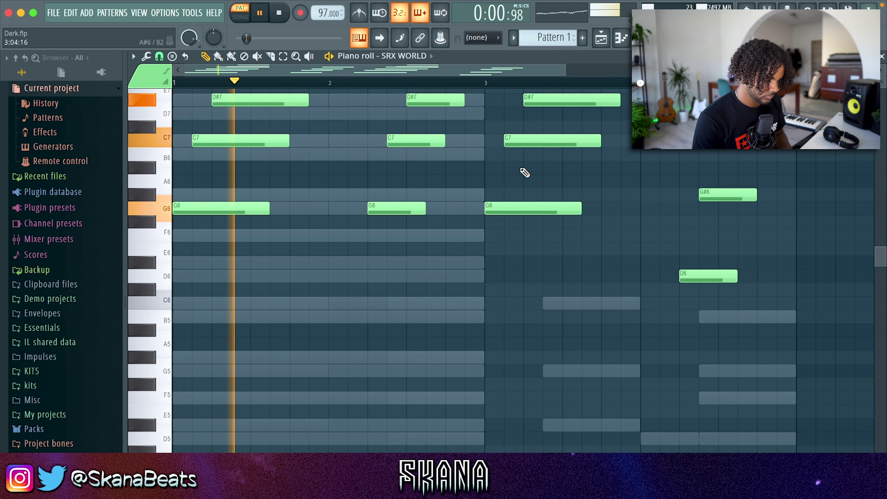
Step: Cut the SRX WORLD bell notes to audition the loop without them, and paste them back
{"action": "key", "text": "space"}
{"action": "key", "text": "super+x"}
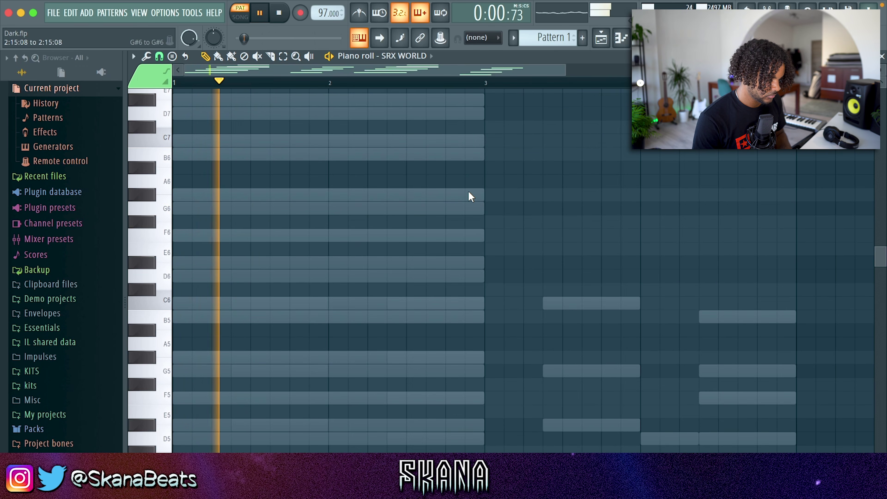
{"action": "key", "text": "super+v"}
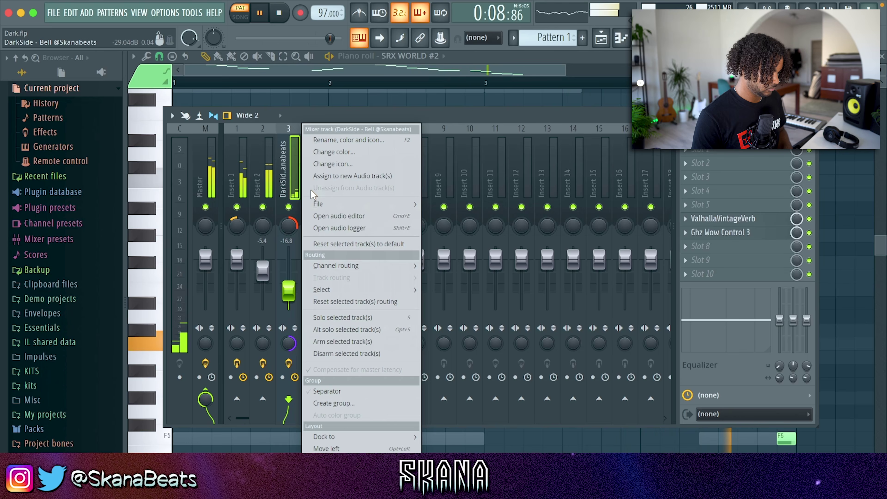
Step: Copy the DarkSide - Bell mixer track state onto insert 4, pan that track left and set its volume to -2.6 dB
{"action": "mouse_move", "coordinate": [355, 204]}
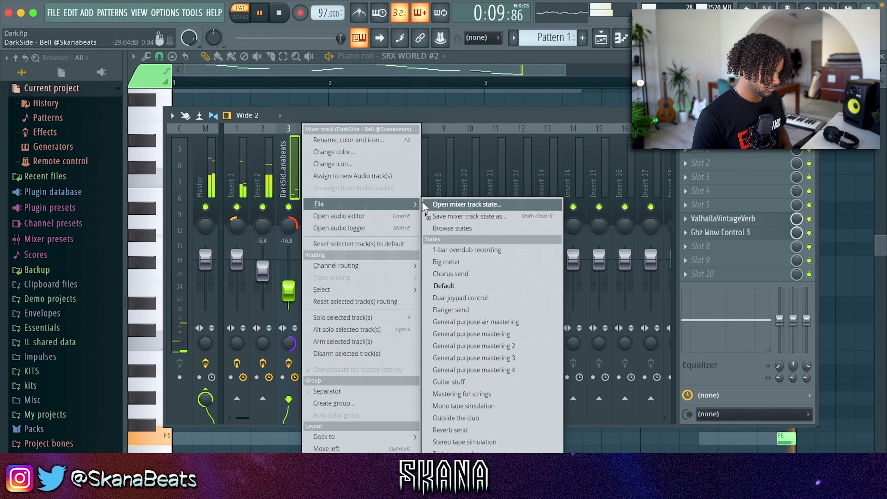
{"action": "left_click_drag", "start_coordinate": [427, 216], "coordinate": [315, 174]}
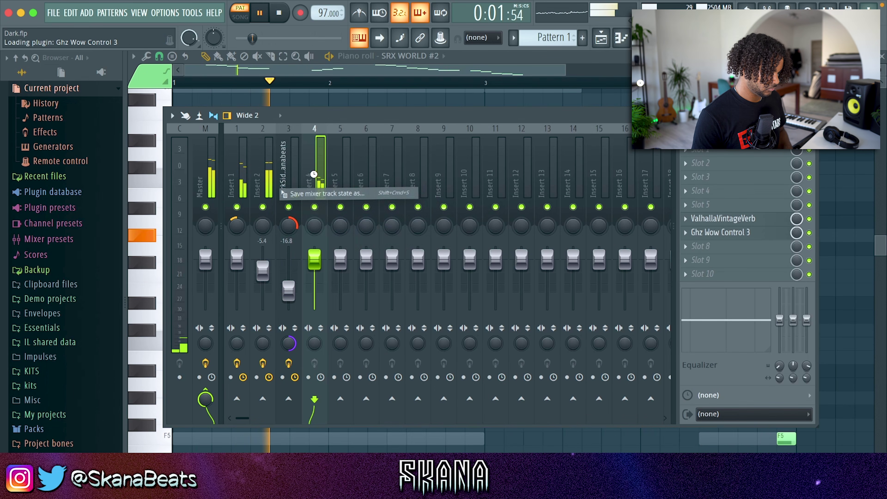
{"action": "left_click_drag", "start_coordinate": [320, 213], "coordinate": [316, 210]}
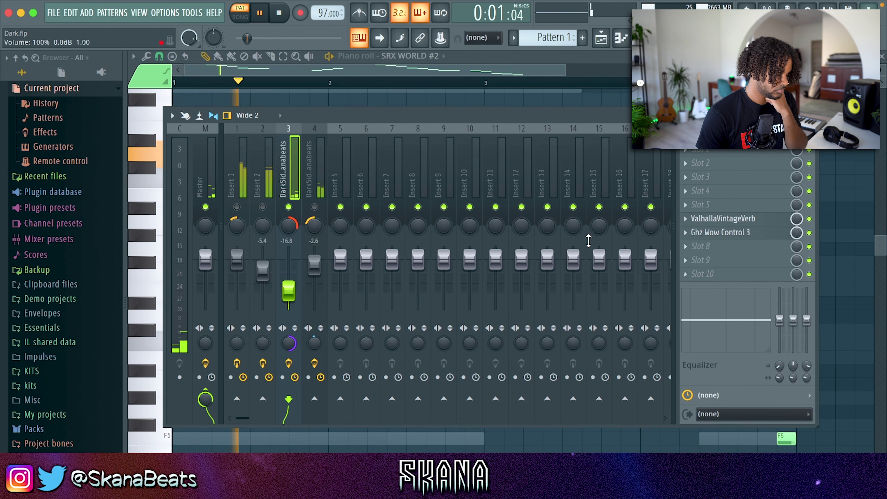
Step: Add ShaperBox 2 to mixer track 3 and apply its Half-time shaper
{"action": "left_click", "coordinate": [716, 247]}
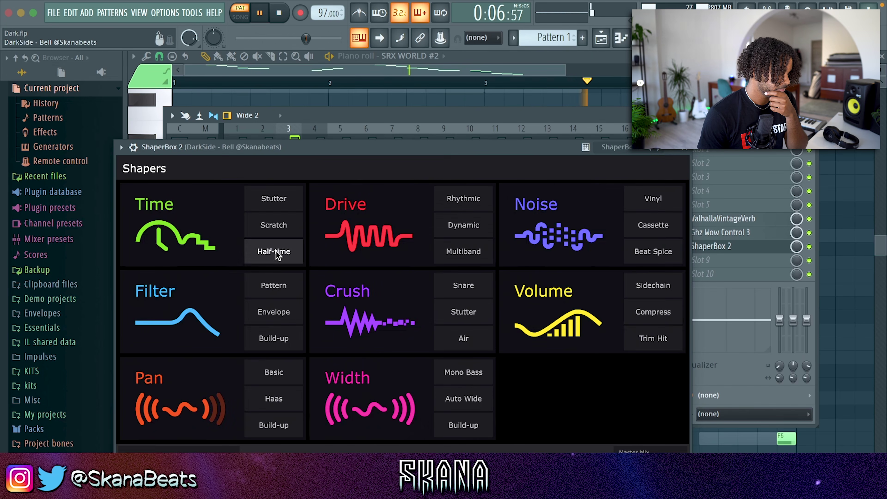
{"action": "left_click", "coordinate": [277, 253]}
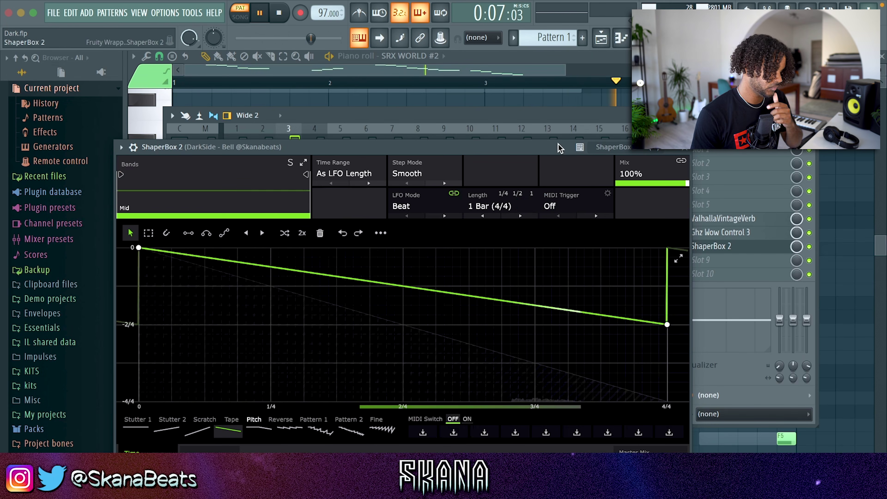
{"action": "left_click", "coordinate": [682, 147]}
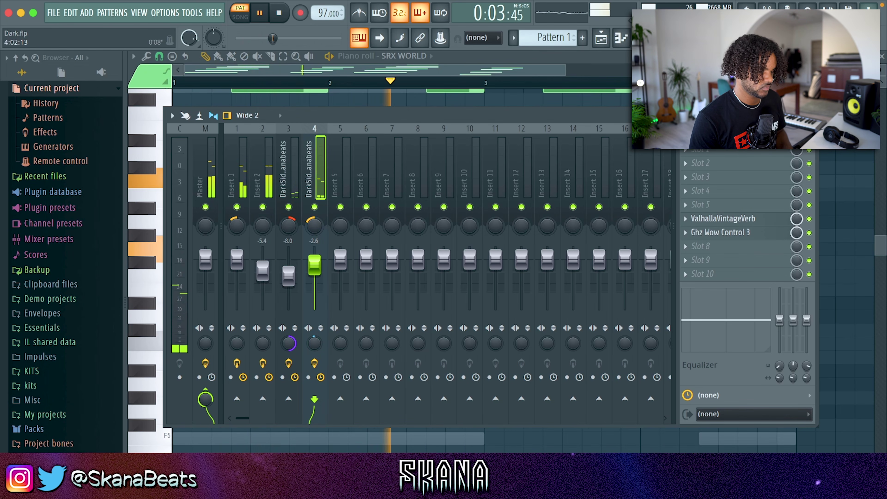
Step: Add an Analog Lab V channel, paste the Kontakt chord notes into it and solo it
{"action": "left_click", "coordinate": [809, 116]}
{"action": "left_click", "coordinate": [641, 37]}
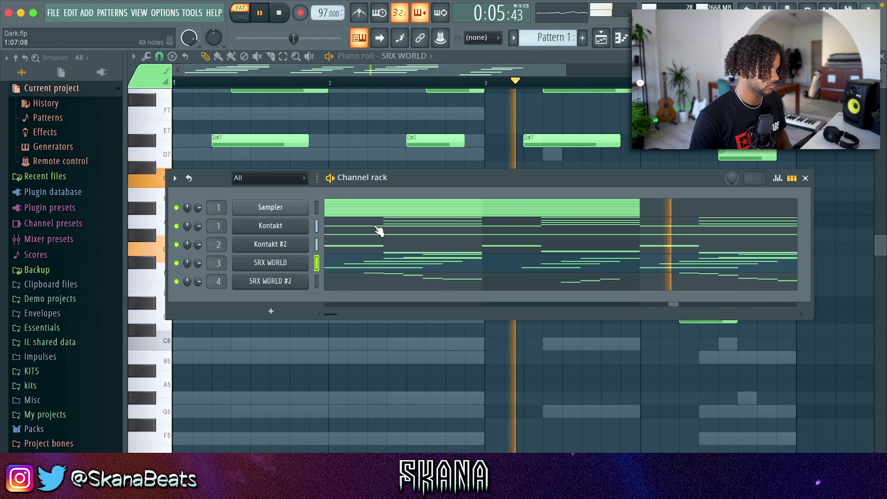
{"action": "left_click", "coordinate": [271, 311]}
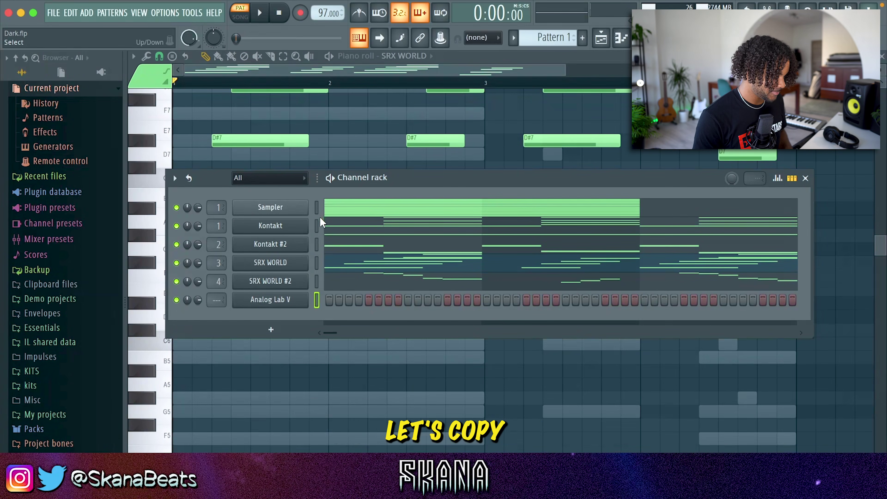
{"action": "key", "text": "ctrl+v"}
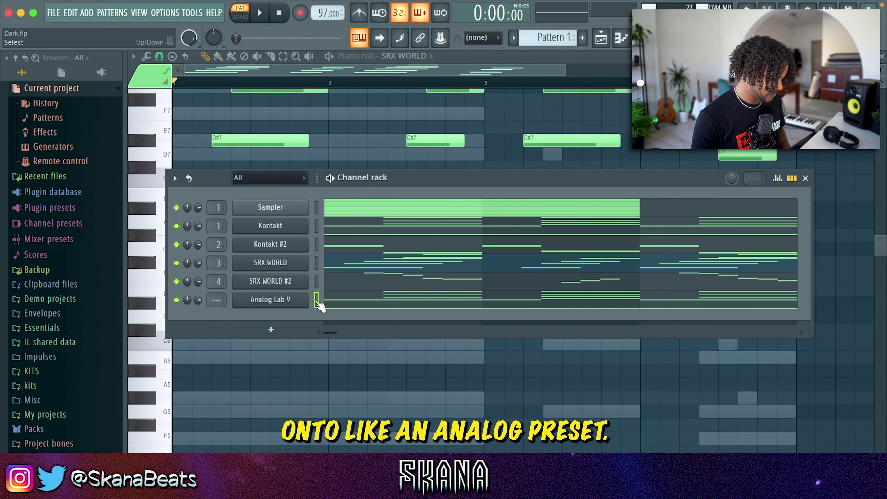
{"action": "left_click", "coordinate": [176, 300]}
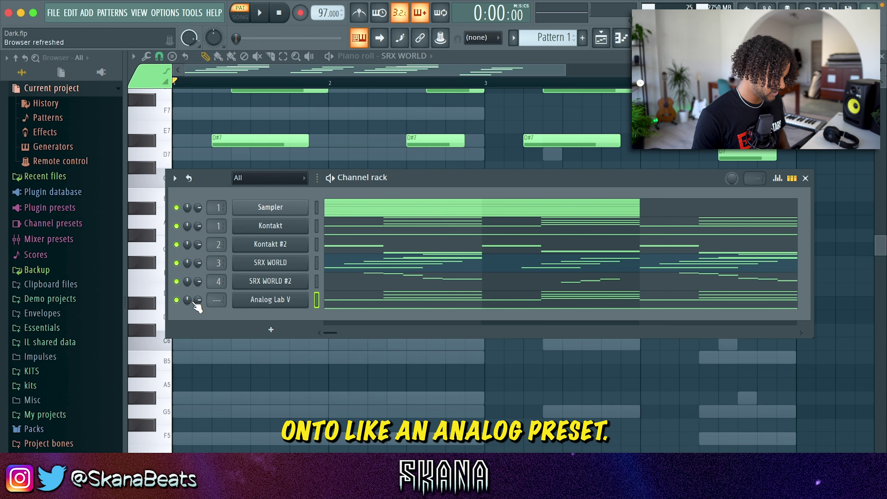
Step: Review the patches loaded in SRX WORLD #2 and SRX WORLD and the effects on their mixer tracks
{"action": "left_click", "coordinate": [271, 280]}
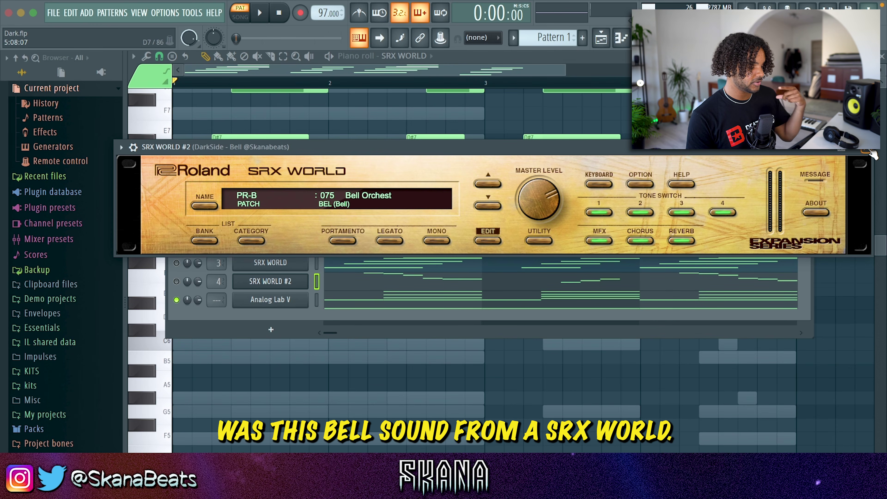
{"action": "key", "text": "F9"}
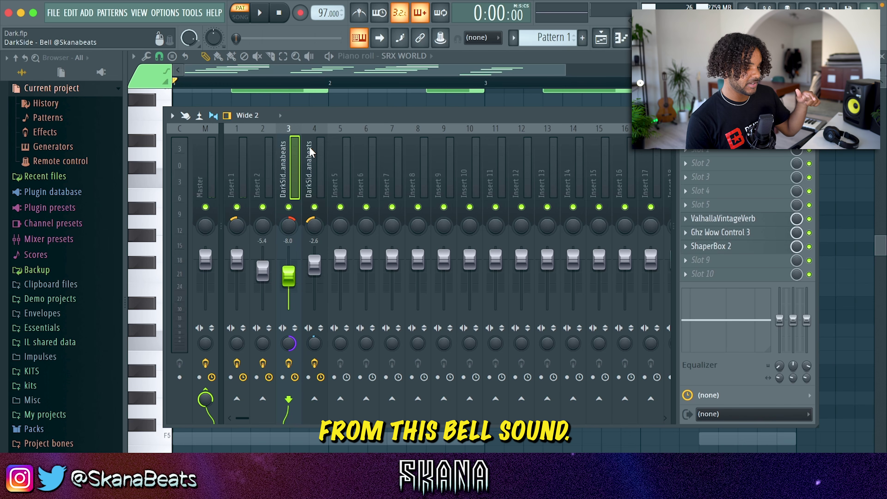
{"action": "key", "text": "F6"}
{"action": "left_click", "coordinate": [270, 263]}
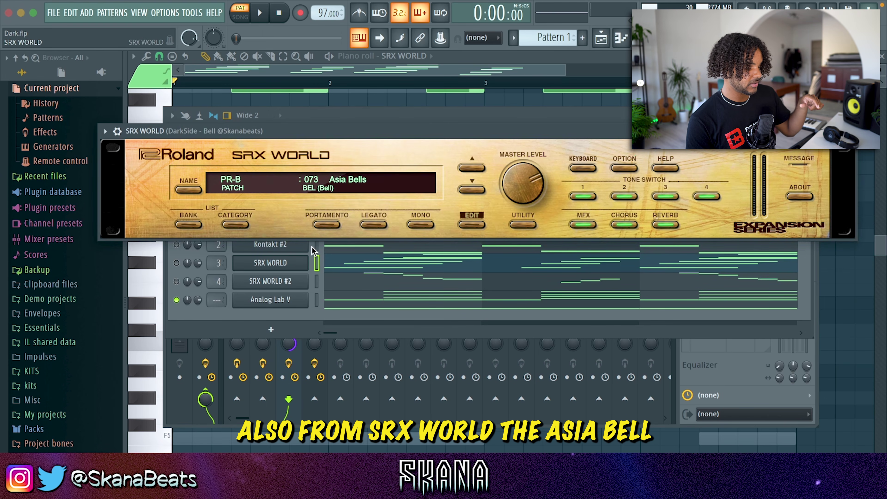
{"action": "key", "text": "F9"}
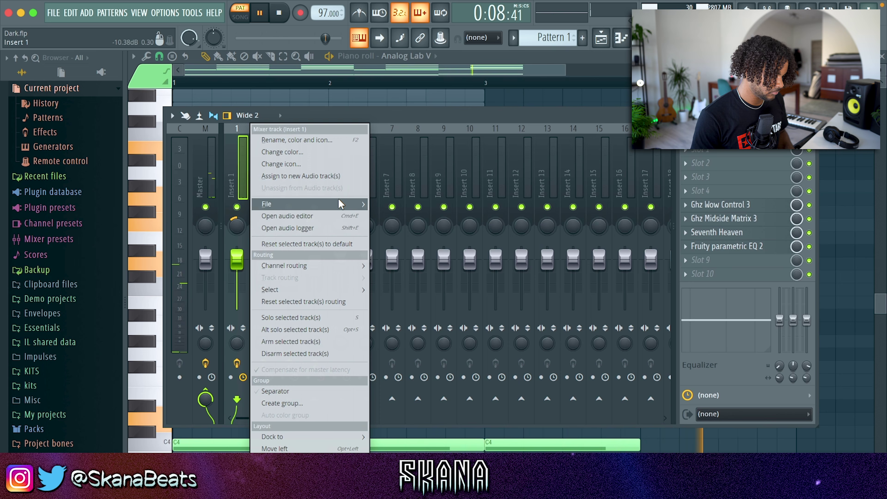
Step: Copy the Insert 1 mixer track state onto insert 5 and adjust insert 5's panning
{"action": "mouse_move", "coordinate": [341, 204]}
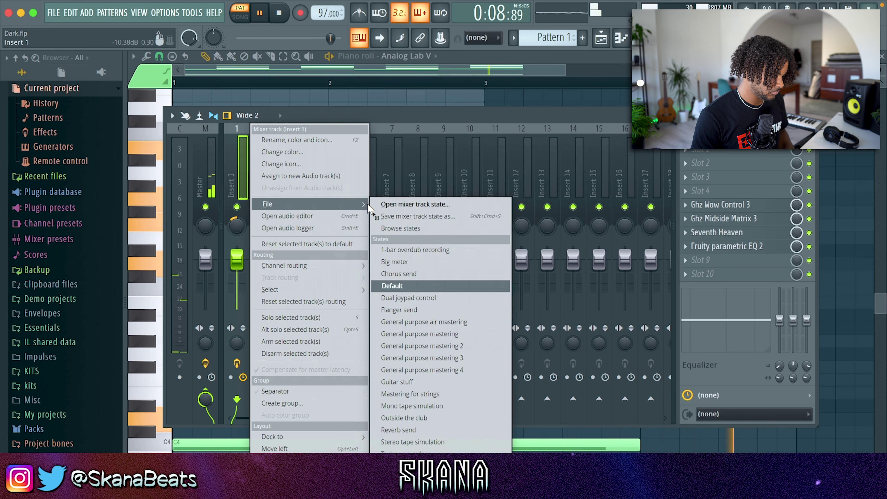
{"action": "left_click", "coordinate": [412, 216]}
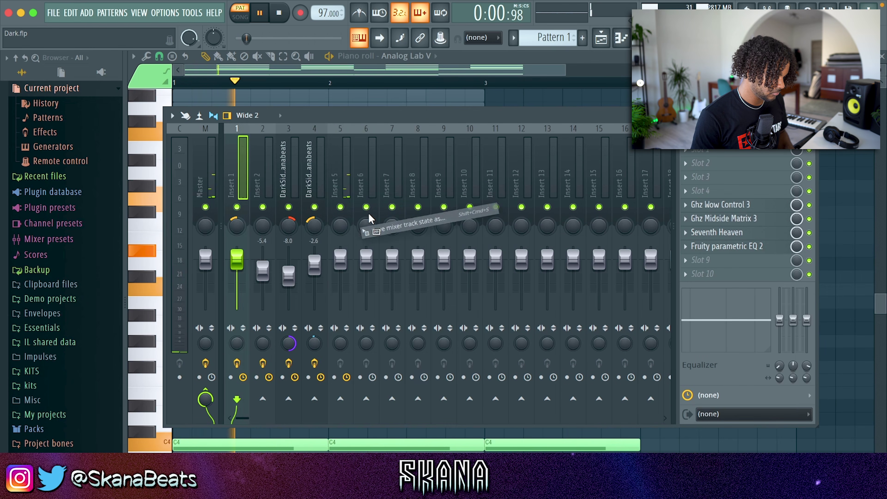
{"action": "left_click_drag", "start_coordinate": [346, 182], "coordinate": [340, 178]}
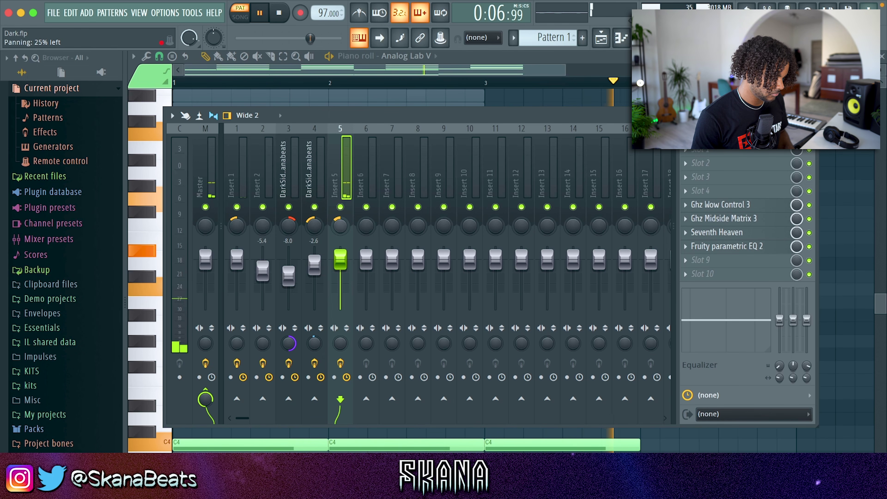
{"action": "left_click_drag", "start_coordinate": [346, 231], "coordinate": [346, 217]}
Step: Raise Seventh Heaven's reverb mix and reduce ValhallaDelay's mix on insert 5
{"action": "left_click", "coordinate": [771, 233]}
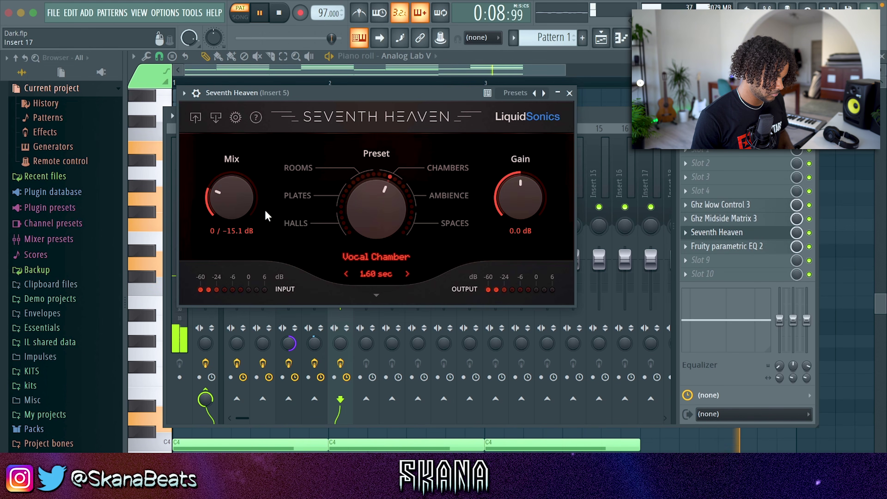
{"action": "left_click_drag", "start_coordinate": [231, 189], "coordinate": [226, 147]}
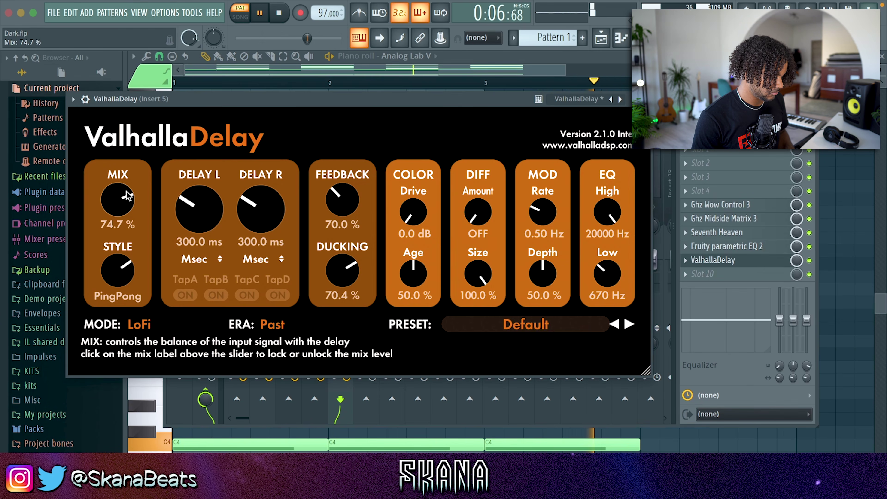
{"action": "left_click_drag", "start_coordinate": [112, 209], "coordinate": [113, 220]}
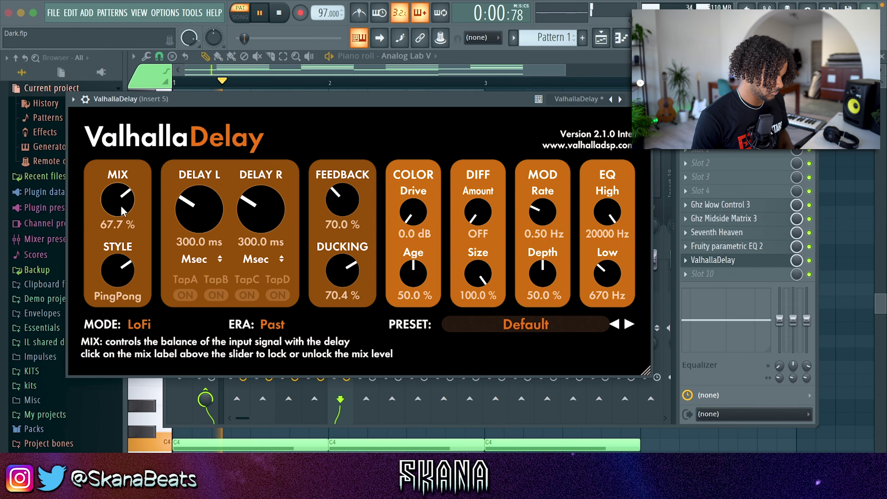
{"action": "left_click_drag", "start_coordinate": [123, 223], "coordinate": [126, 226]}
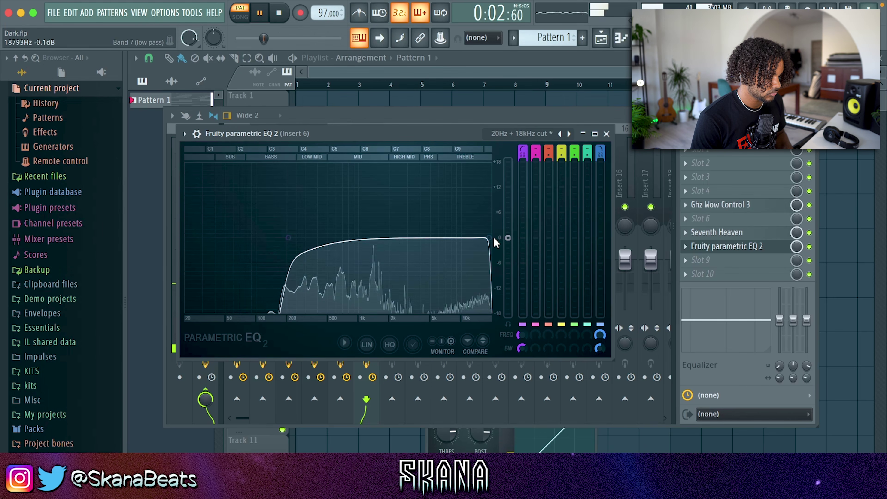
Step: Lower the cutoff of the band 7 low-pass filter in insert 6's Fruity parametric EQ 2
{"action": "left_click_drag", "start_coordinate": [495, 243], "coordinate": [462, 238]}
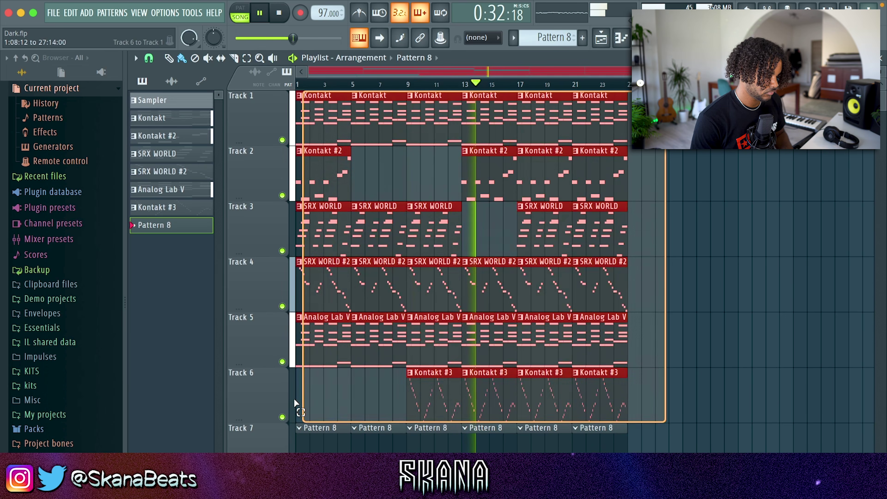
Step: Move the playlist arrangement eight bars later and copy clips into the opening eight bars
{"action": "left_click_drag", "start_coordinate": [349, 249], "coordinate": [441, 217]}
{"action": "left_click", "coordinate": [437, 181], "text": "super"}
{"action": "left_click_drag", "start_coordinate": [437, 181], "coordinate": [427, 127]}
{"action": "key", "text": "super+c"}
{"action": "key", "text": "super+v"}
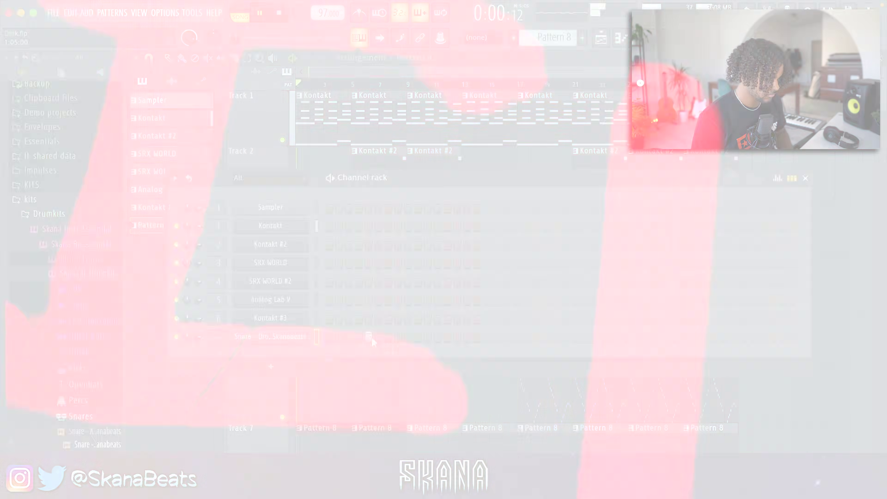
Step: Add a snare hit on step 13 of Pattern 8 and open the Snare - Droid channel in the piano roll
{"action": "left_click", "coordinate": [449, 337]}
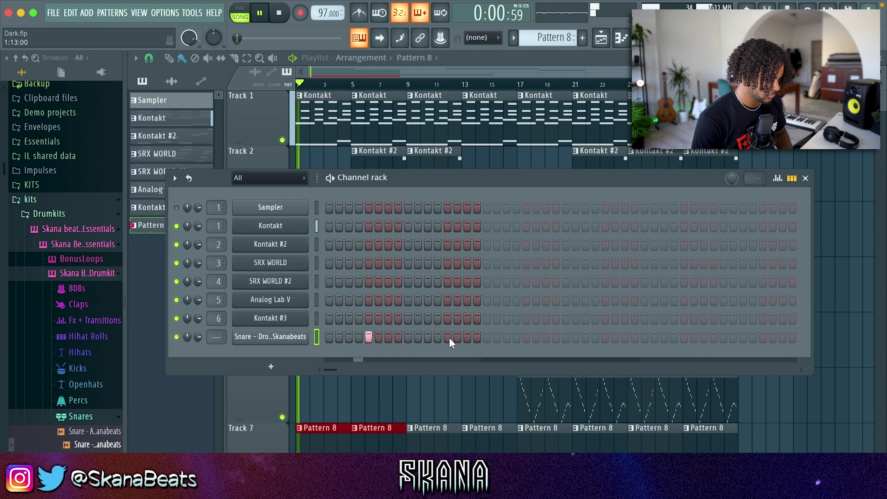
{"action": "right_click", "coordinate": [292, 337]}
{"action": "left_click", "coordinate": [370, 336]}
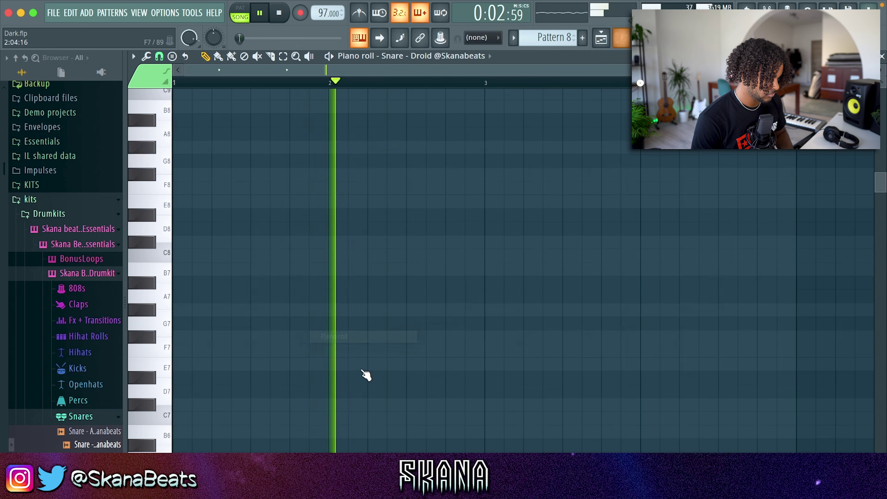
Step: Duplicate the snare hits along the following bars of the pattern and clear the selection
{"action": "key", "text": "super+b"}
{"action": "key", "text": "super+b"}
{"action": "key", "text": "super+b"}
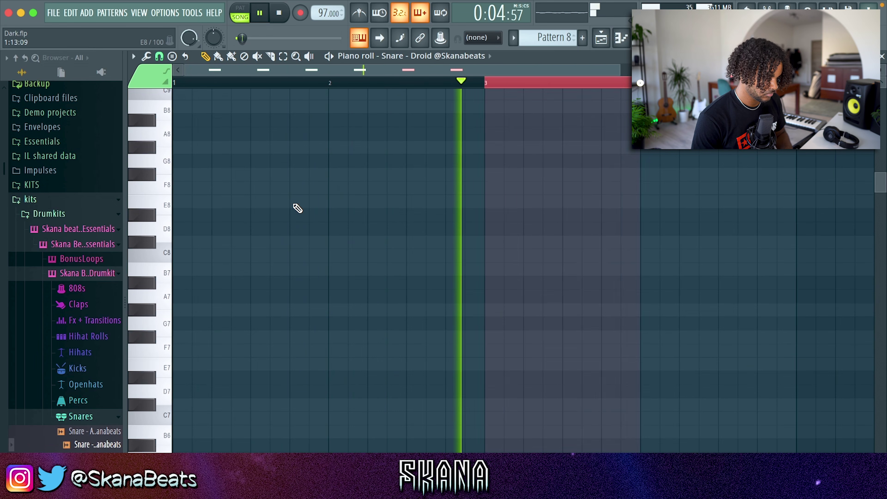
{"action": "key", "text": "super+d"}
{"action": "scroll", "coordinate": [562, 200], "scroll_direction": "down", "scroll_amount": 10}
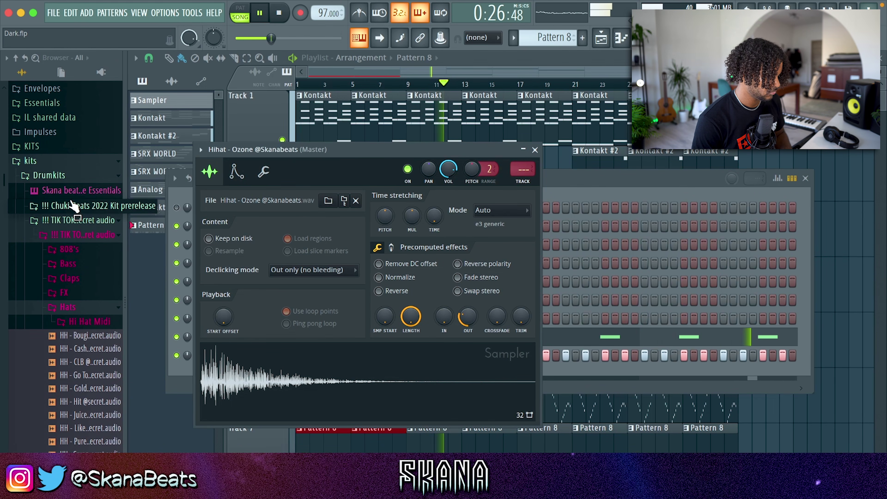
Step: Load the Kick - Heatwave sample from the Skana drum kit into a new channel and add a C5 kick just before bar 3
{"action": "left_click", "coordinate": [68, 193]}
{"action": "left_click", "coordinate": [87, 234]}
{"action": "left_click", "coordinate": [77, 329]}
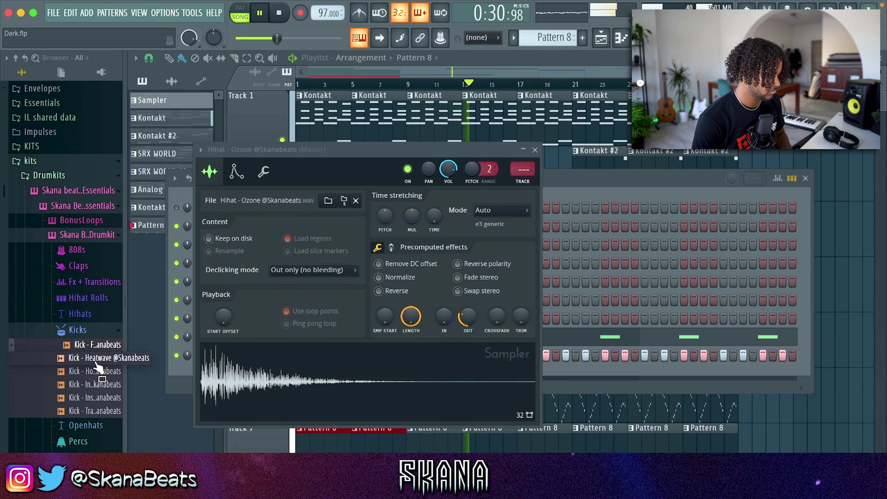
{"action": "left_click_drag", "start_coordinate": [589, 362], "coordinate": [580, 366]}
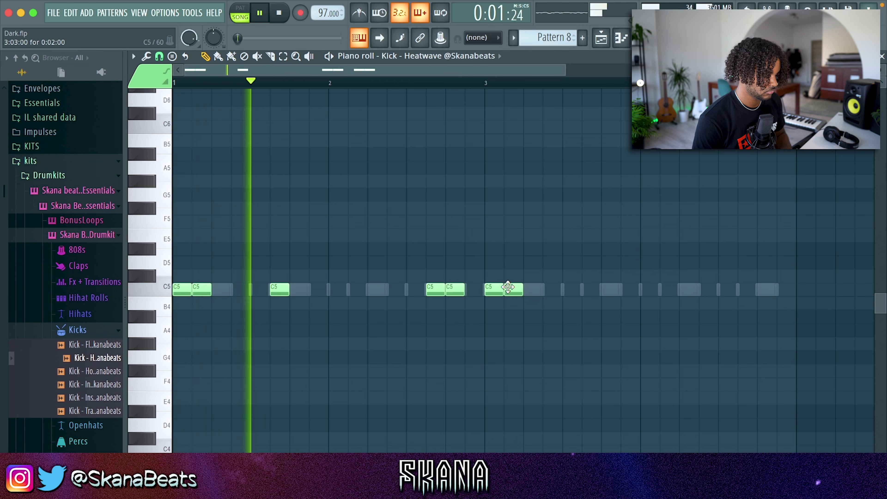
{"action": "left_click", "coordinate": [467, 292]}
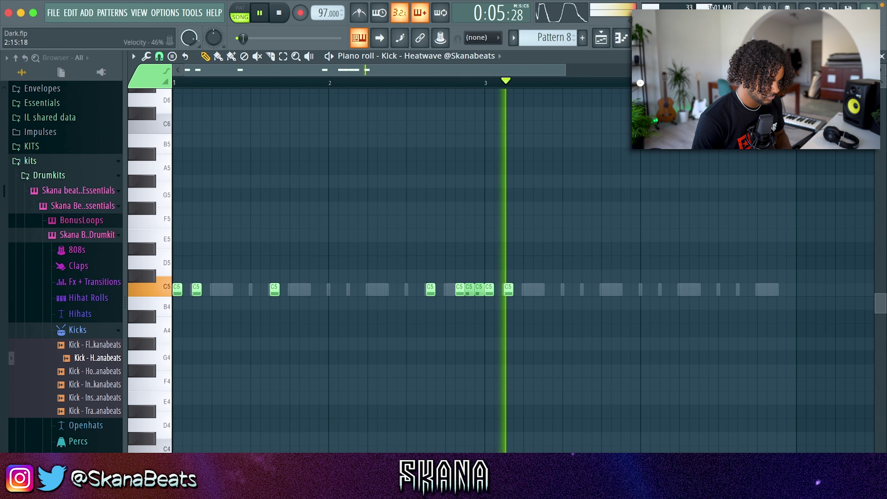
Step: Delete the two C5 kicks at the start of bar 3 and duplicate the kick pattern into the following two bars
{"action": "right_click", "coordinate": [489, 290]}
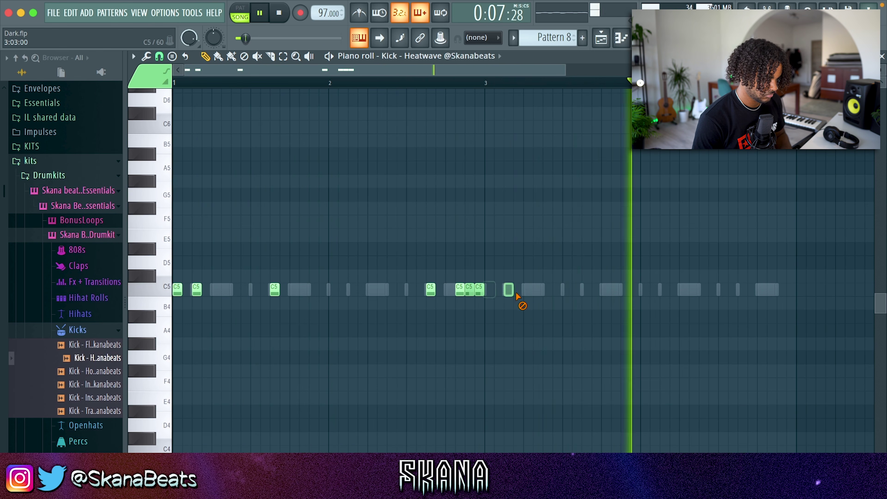
{"action": "key", "text": "ctrl+b"}
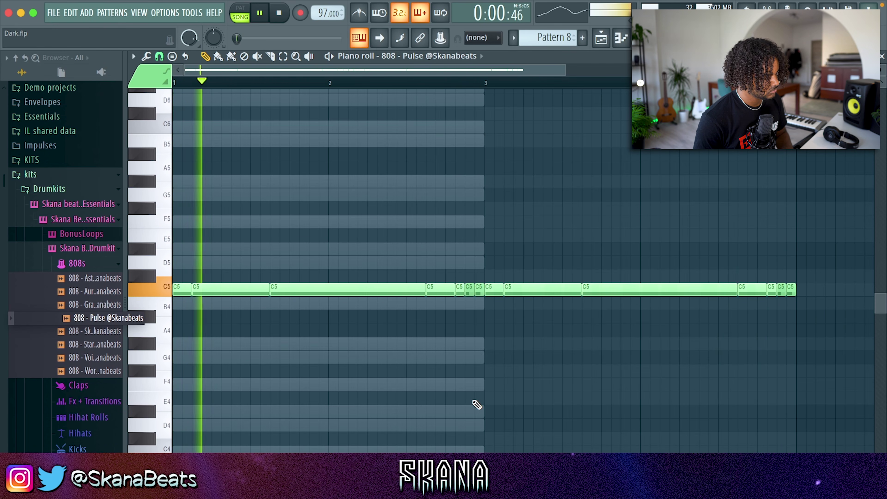
Step: Delete the two short 808 - Pulse notes at the end of bar 2 and raise the last four notes of bar 4 to D#5
{"action": "right_click", "coordinate": [470, 290]}
{"action": "right_click", "coordinate": [477, 290]}
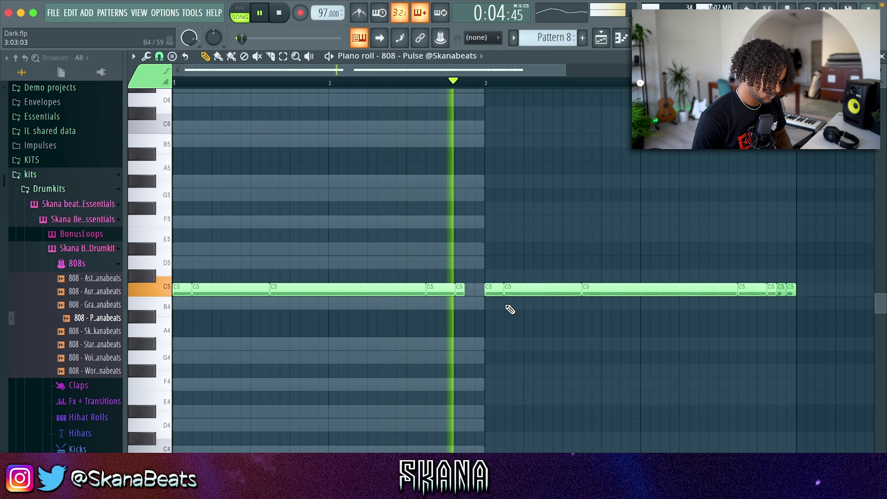
{"action": "left_click", "coordinate": [754, 286], "text": "super"}
{"action": "left_click_drag", "start_coordinate": [754, 288], "coordinate": [757, 248]}
{"action": "left_click", "coordinate": [773, 269], "text": "super"}
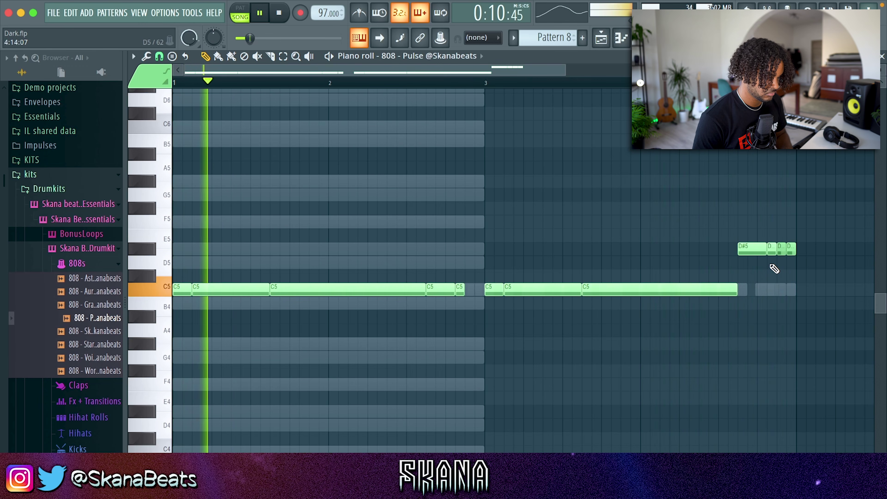
Step: Delete the last two short D#5 notes of the 808 and extend the remaining short one to the end of bar 4
{"action": "right_click", "coordinate": [782, 252]}
{"action": "right_click", "coordinate": [790, 252]}
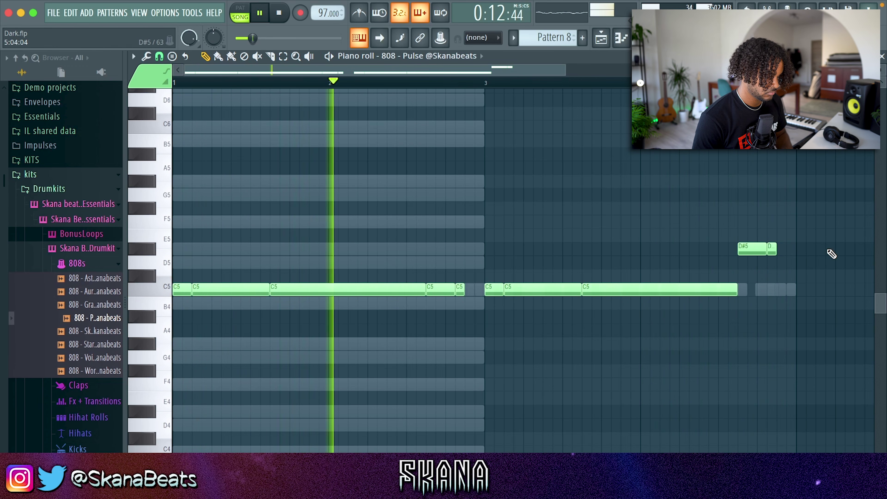
{"action": "left_click_drag", "start_coordinate": [776, 249], "coordinate": [812, 244]}
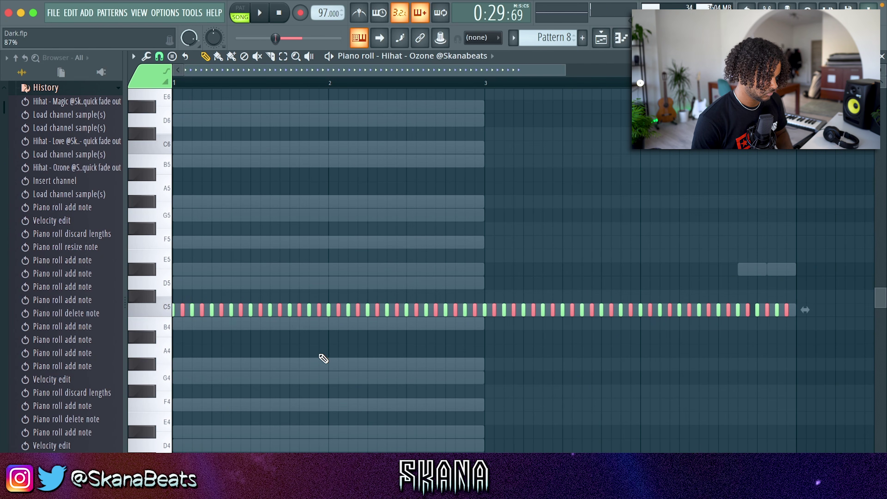
Step: Play the arrangement with the new drums and set the project tempo to 95 BPM
{"action": "key", "text": "space"}
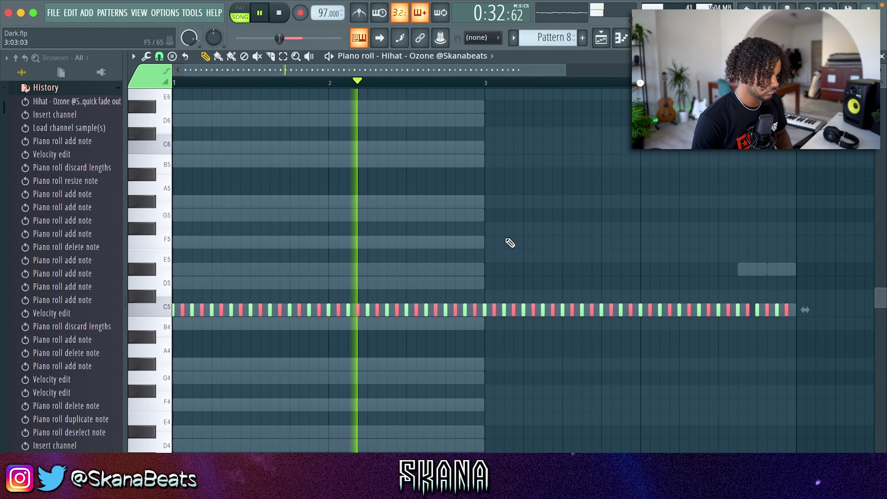
{"action": "scroll", "coordinate": [509, 242], "scroll_direction": "down", "scroll_amount": 1}
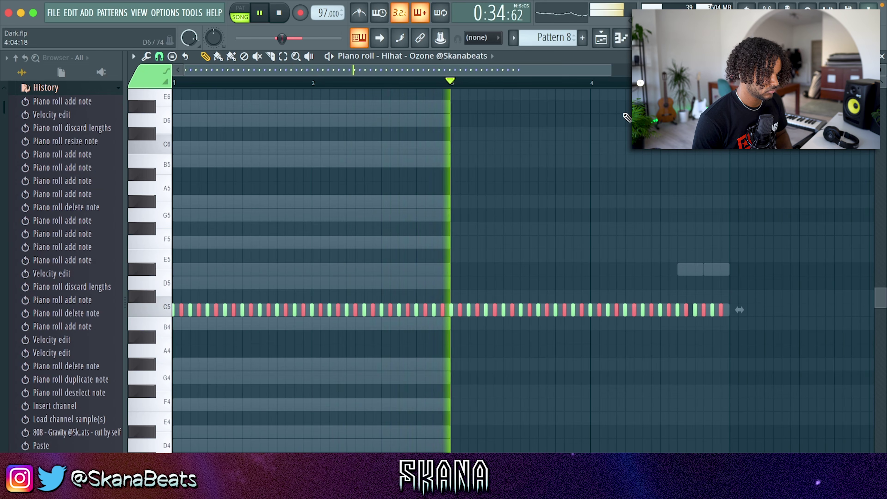
{"action": "key", "text": "F6"}
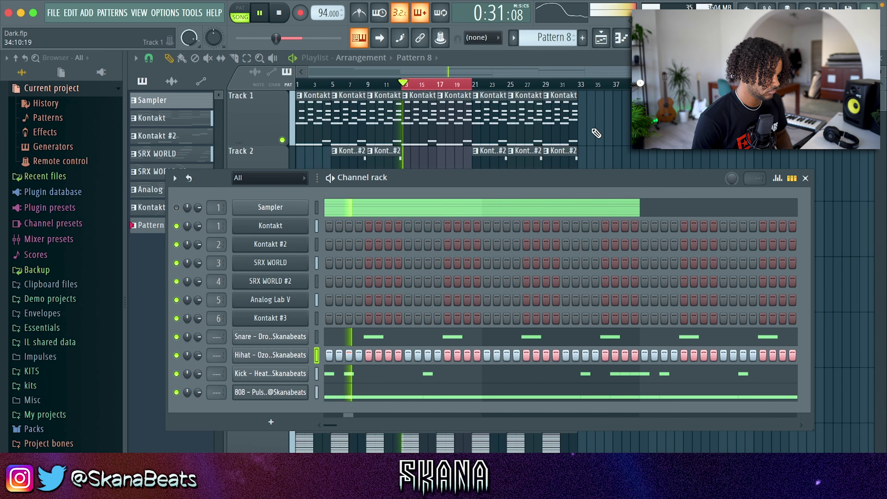
{"action": "key", "text": "F6"}
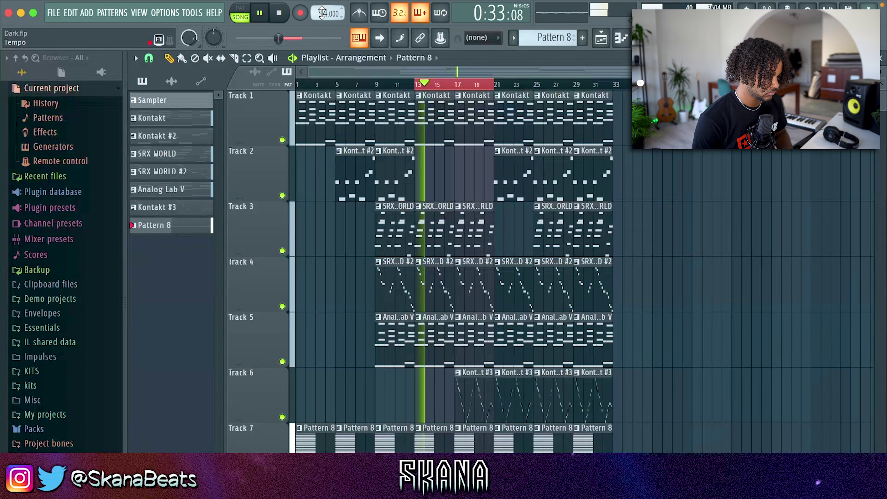
{"action": "scroll", "coordinate": [322, 13], "scroll_direction": "up", "scroll_amount": 1}
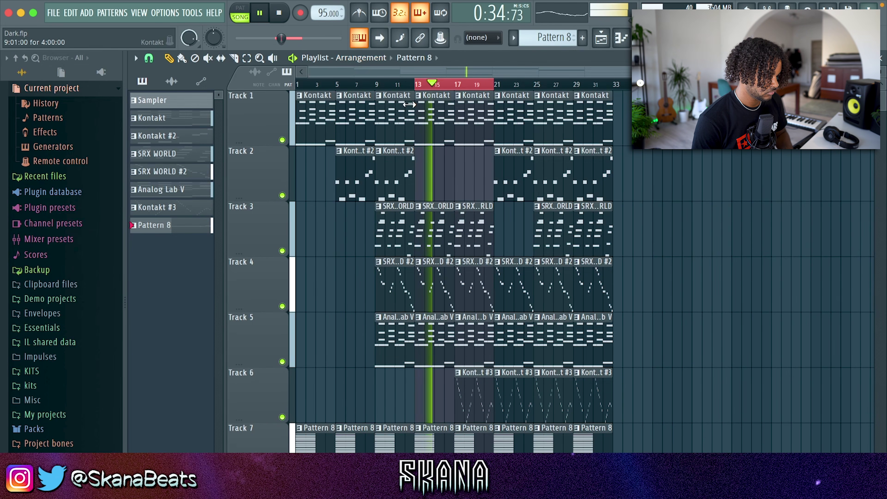
Step: Examine the Kontakt pattern's notes in the channel rack and return to Pattern 8
{"action": "left_click", "coordinate": [369, 134]}
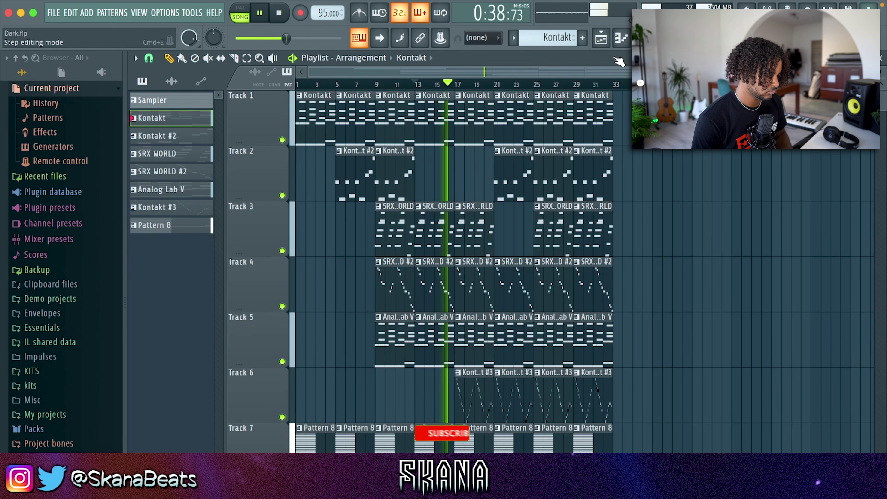
{"action": "left_click", "coordinate": [641, 38]}
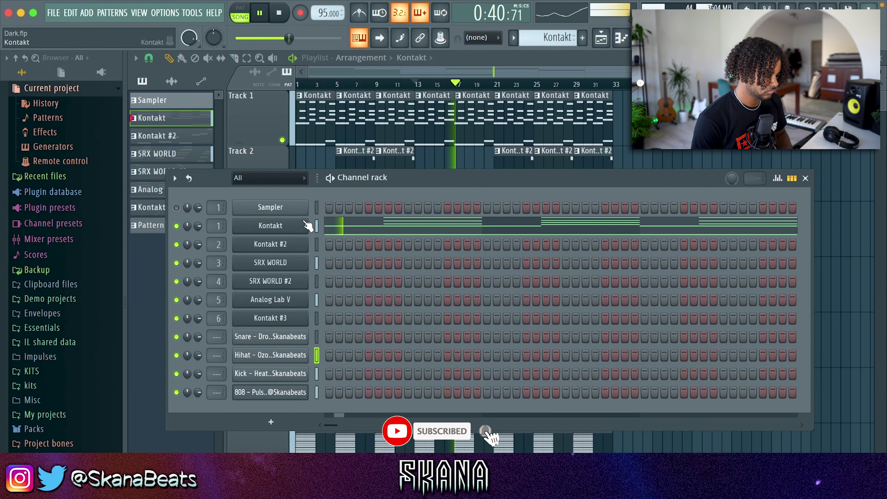
{"action": "key", "text": "F6"}
{"action": "left_click", "coordinate": [150, 225]}
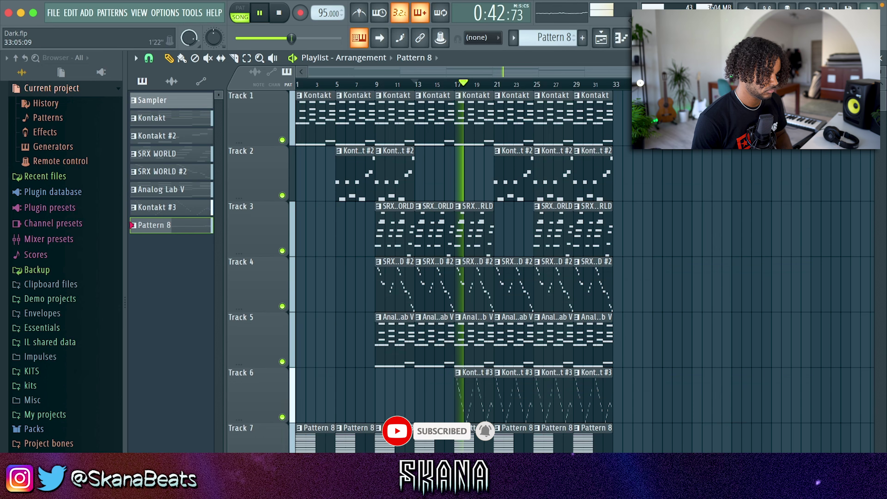
{"action": "key", "text": "F6"}
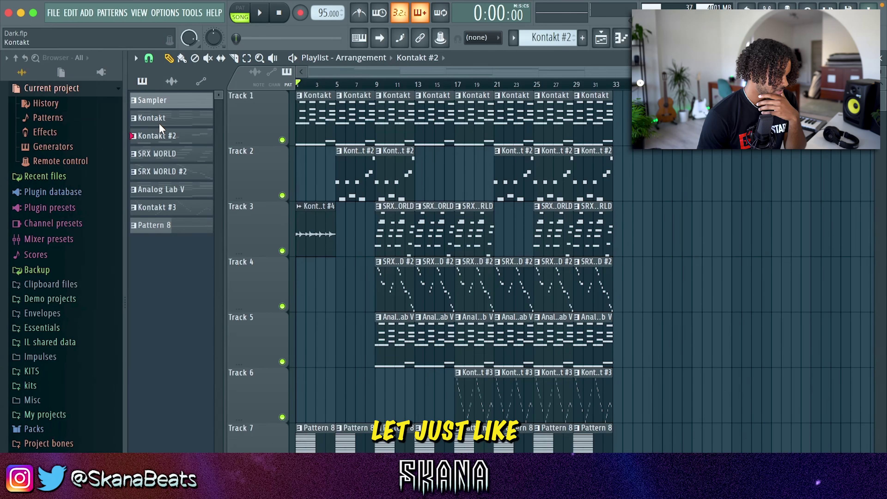
Step: Quick render the SRX WORLD pattern as an audio clip
{"action": "right_click", "coordinate": [166, 150]}
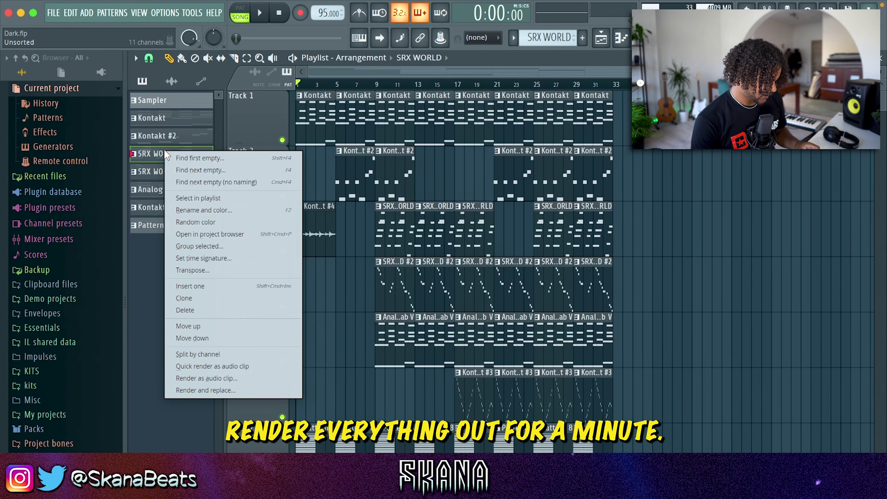
{"action": "key", "text": "q"}
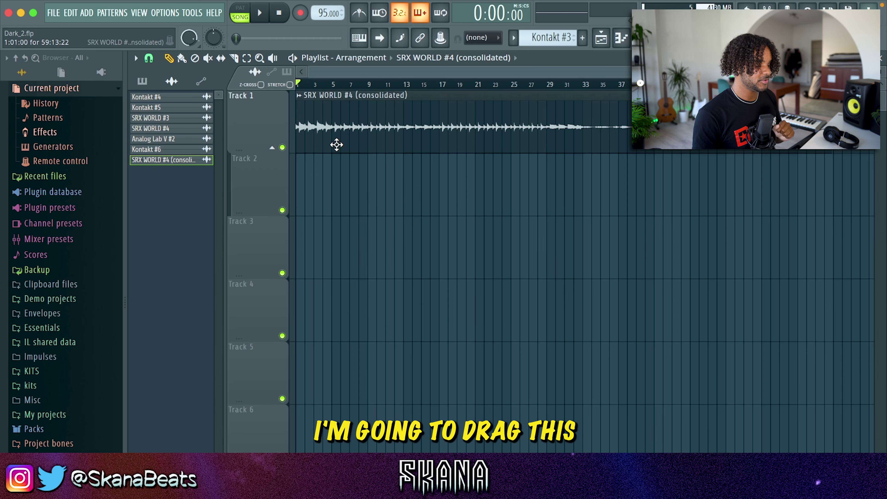
Step: Open the SRX WORLD #4 (consolidated) clip's settings and assign the clip to mixer track 7
{"action": "double_click", "coordinate": [336, 142]}
{"action": "key", "text": "F9"}
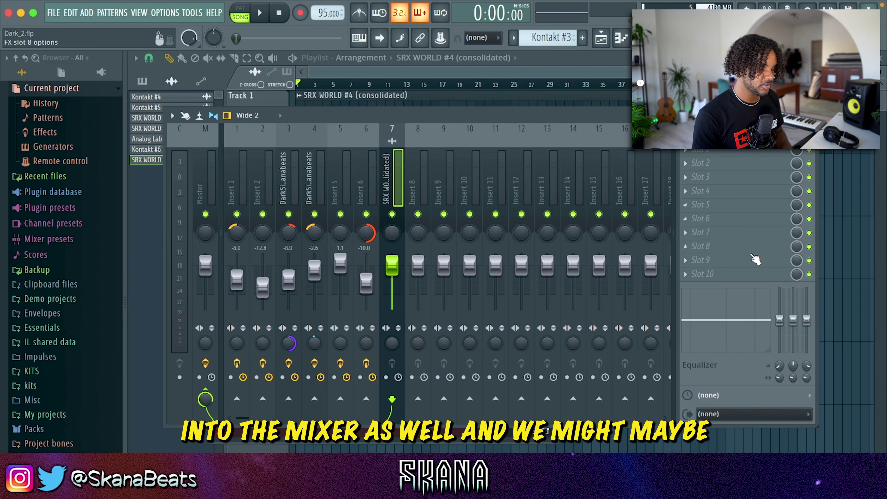
{"action": "key", "text": "Escape"}
Step: Load the SRX WORLD #4 (consolidated) sample into the Fruity Slicer channel
{"action": "key", "text": "F6"}
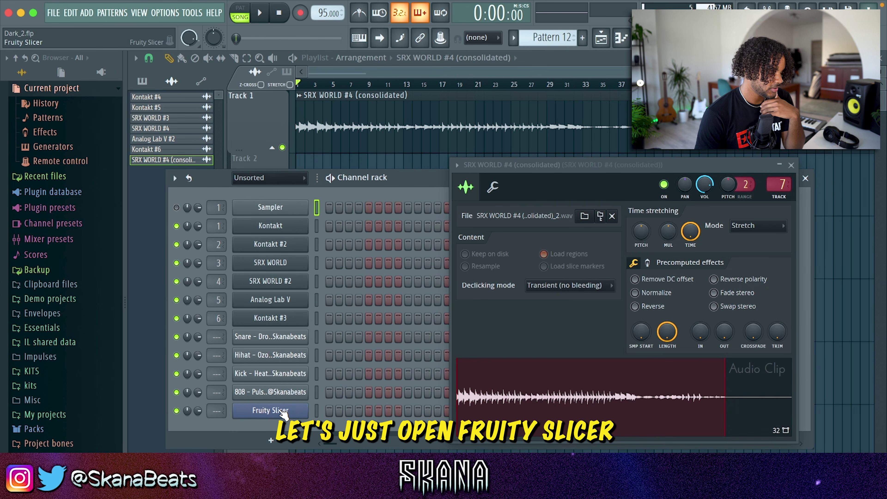
{"action": "left_click_drag", "start_coordinate": [464, 358], "coordinate": [340, 264]}
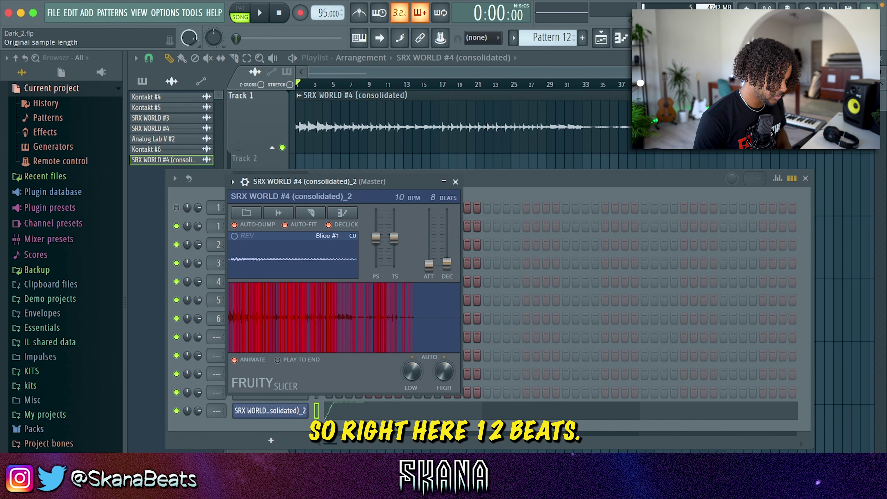
Step: Set the Fruity Slicer sample length to 12 beats and slice it once per beat
{"action": "left_click_drag", "start_coordinate": [431, 197], "coordinate": [431, 201]}
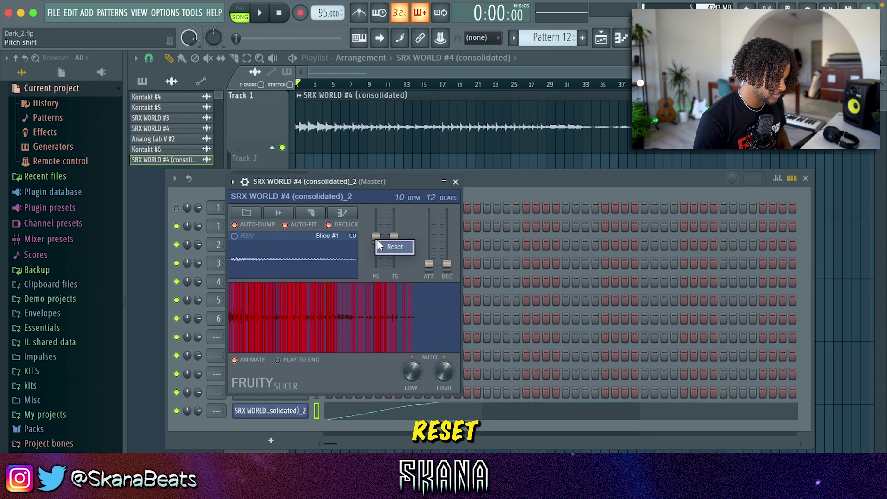
{"action": "left_click", "coordinate": [317, 209]}
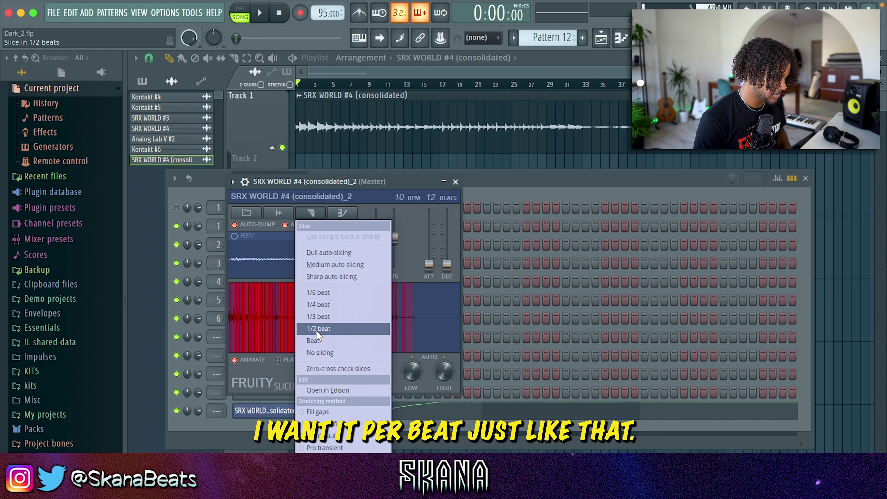
{"action": "left_click", "coordinate": [315, 339]}
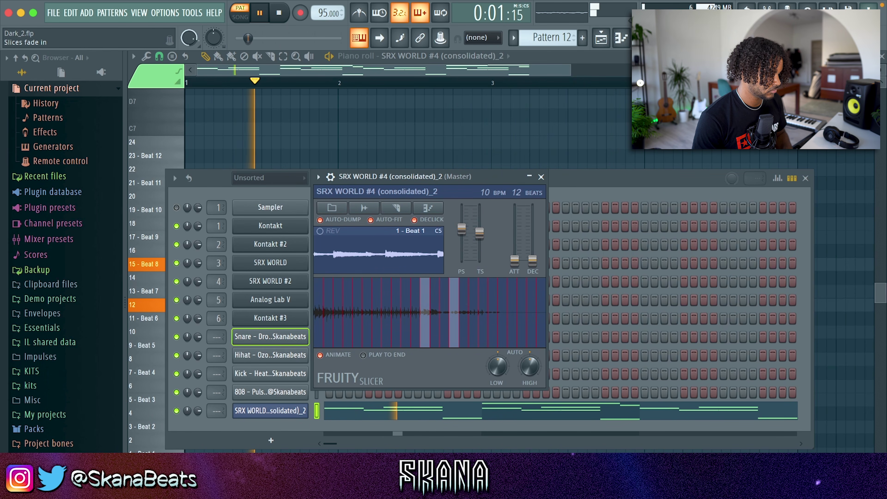
Step: Duplicate the Hihat - Ozone notes in Pattern 12 through the end of bar 4 and clear the selection
{"action": "key", "text": "space"}
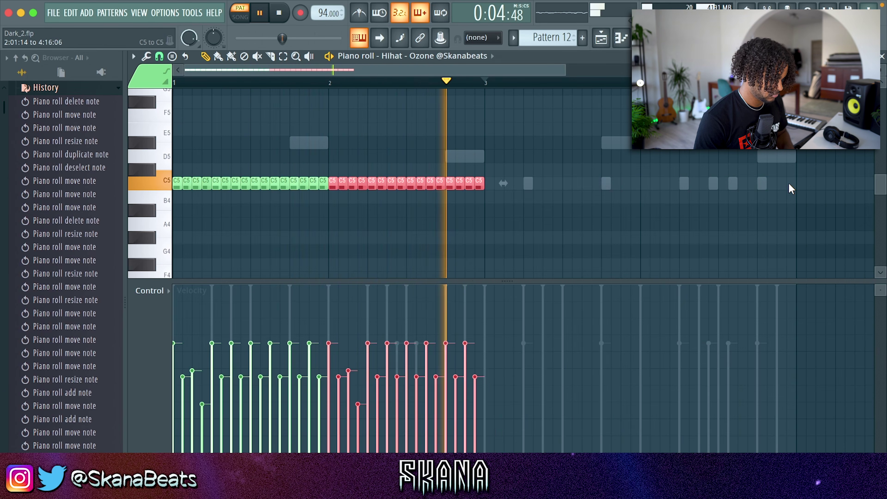
{"action": "key", "text": "ctrl+b"}
{"action": "key", "text": "ctrl+b"}
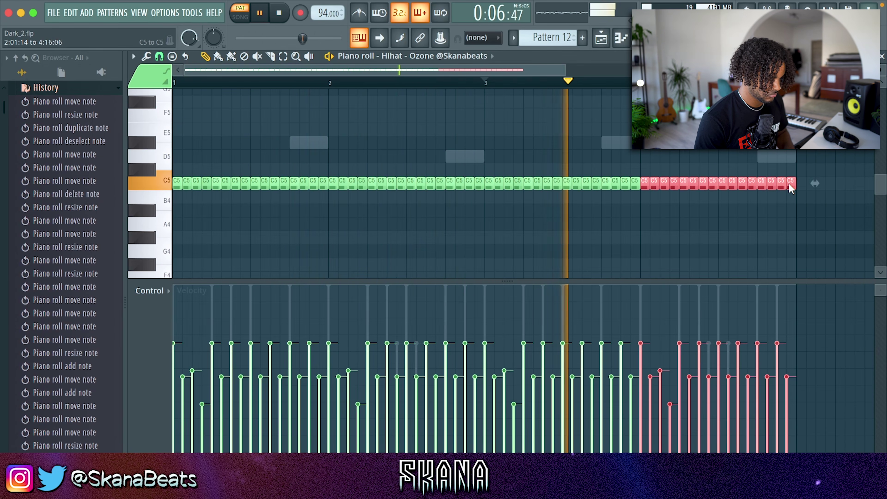
{"action": "key", "text": "ctrl+d"}
Step: Select the closing hi-hats of bar 4 and shape their velocities into a falling ramp
{"action": "key", "text": "ctrl+s"}
{"action": "left_click_drag", "start_coordinate": [748, 182], "coordinate": [797, 182]}
{"action": "left_click_drag", "start_coordinate": [747, 360], "coordinate": [786, 443]}
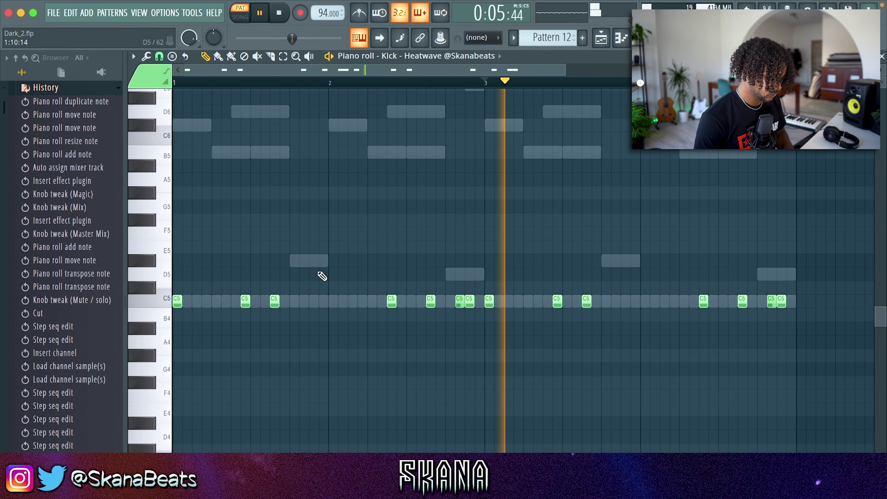
Step: Switch to the 808 - Pulse channel of Pattern 12 and lower the last three notes of bar 2 to A5
{"action": "left_click", "coordinate": [285, 19]}
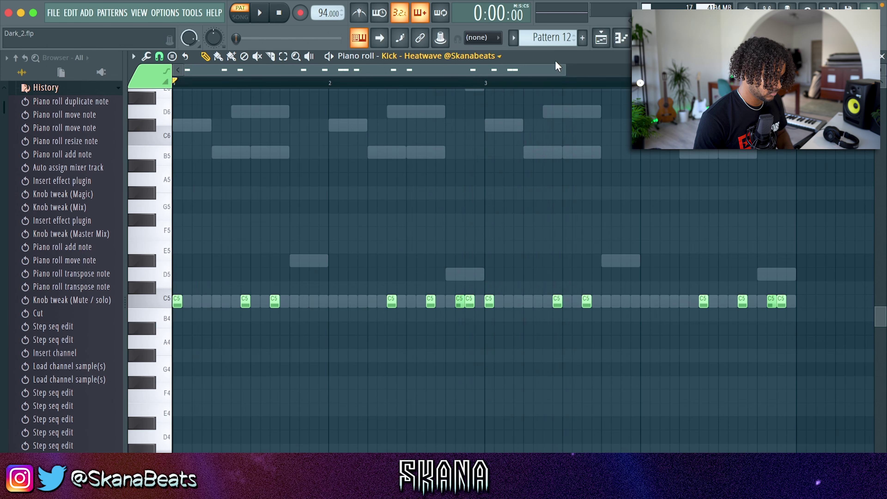
{"action": "left_click", "coordinate": [642, 37]}
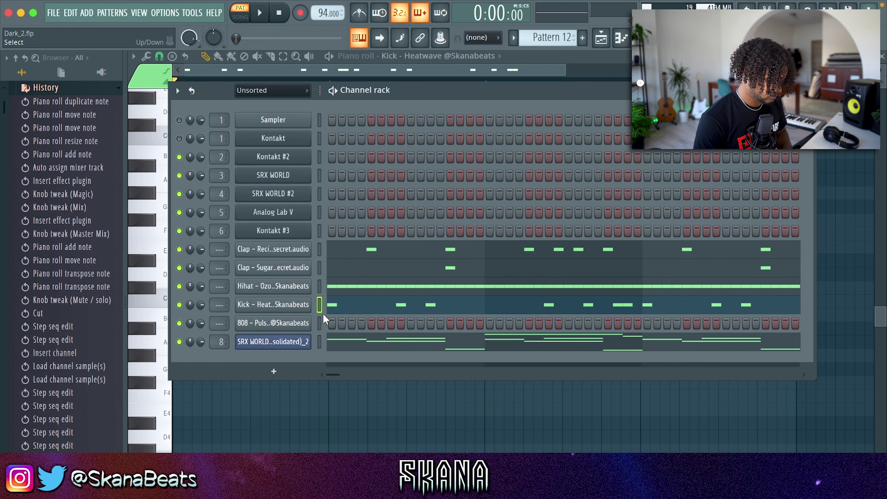
{"action": "left_click", "coordinate": [319, 323]}
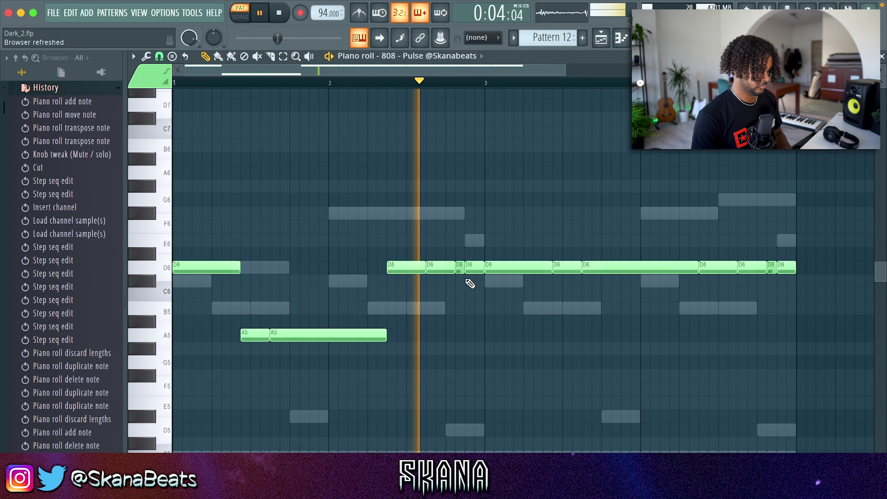
{"action": "left_click_drag", "start_coordinate": [447, 268], "coordinate": [447, 336]}
{"action": "left_click_drag", "start_coordinate": [449, 289], "coordinate": [471, 336]}
Step: Raise the four closing 808 notes of bar 4 to F#6 and clear the selection
{"action": "left_click_drag", "start_coordinate": [697, 261], "coordinate": [782, 263]}
{"action": "left_click_drag", "start_coordinate": [722, 261], "coordinate": [724, 200]}
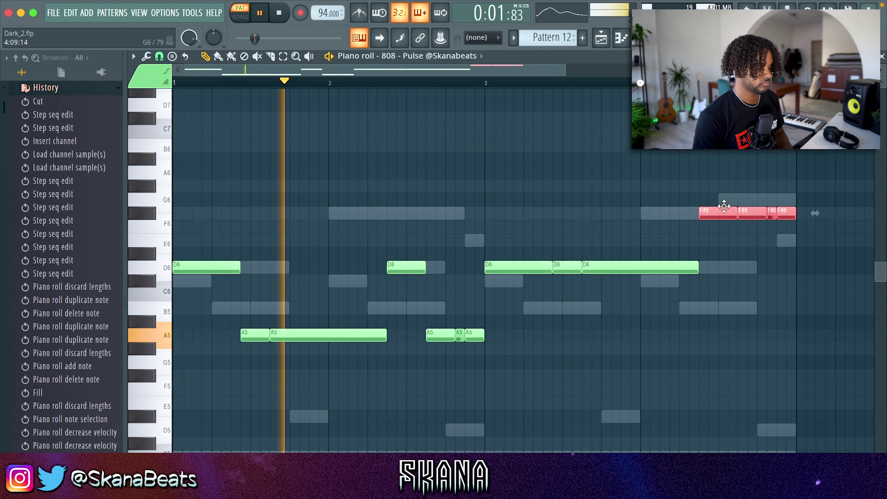
{"action": "left_click", "coordinate": [718, 184]}
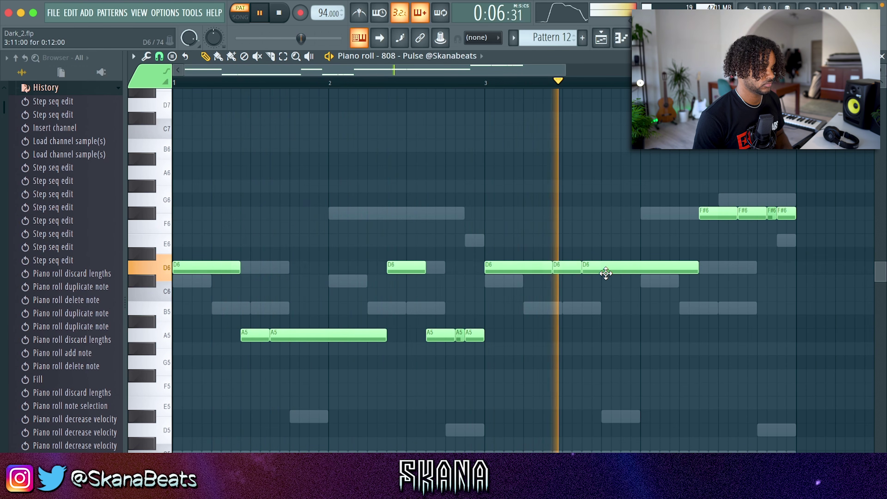
Step: Lower the second and third 808 notes of bar 3 to A5 and the four closing notes of bar 4 to F6
{"action": "left_click_drag", "start_coordinate": [568, 283], "coordinate": [611, 334]}
{"action": "left_click_drag", "start_coordinate": [721, 212], "coordinate": [809, 218]}
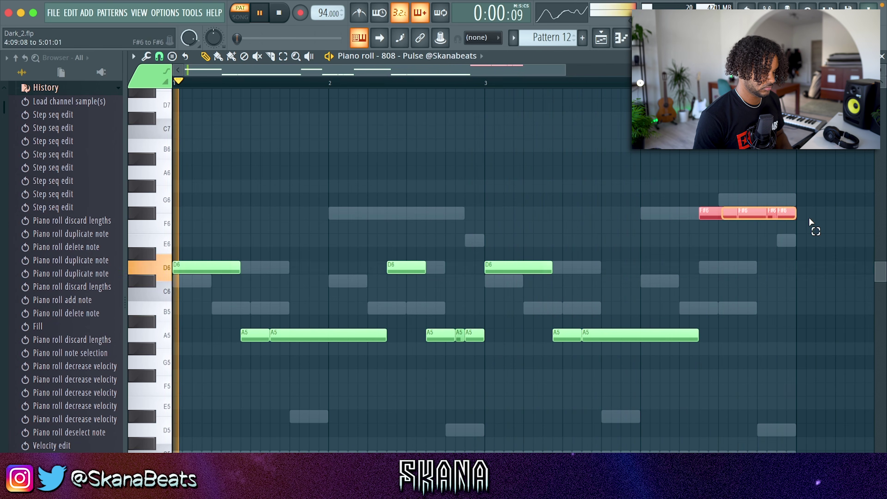
{"action": "key", "text": "shift+Down"}
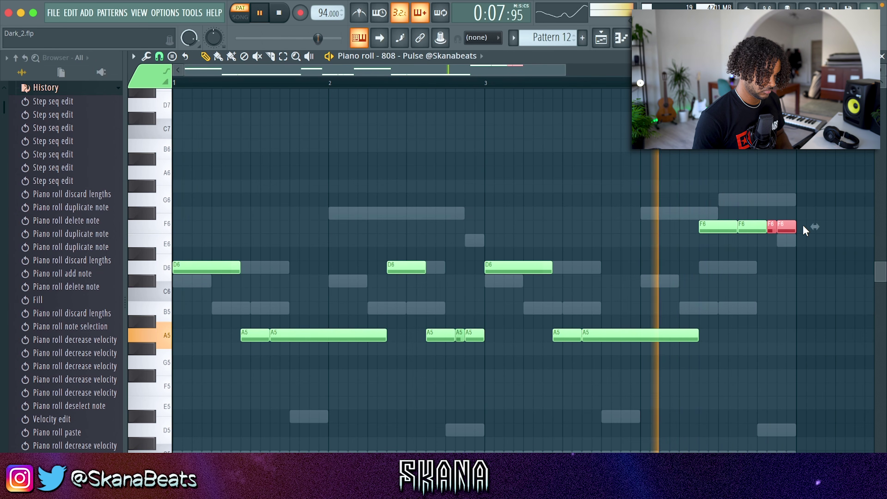
Step: Lower the last two 808 notes of bar 4 to E6 and transpose the whole 808 line down one octave
{"action": "key", "text": "shift+Down"}
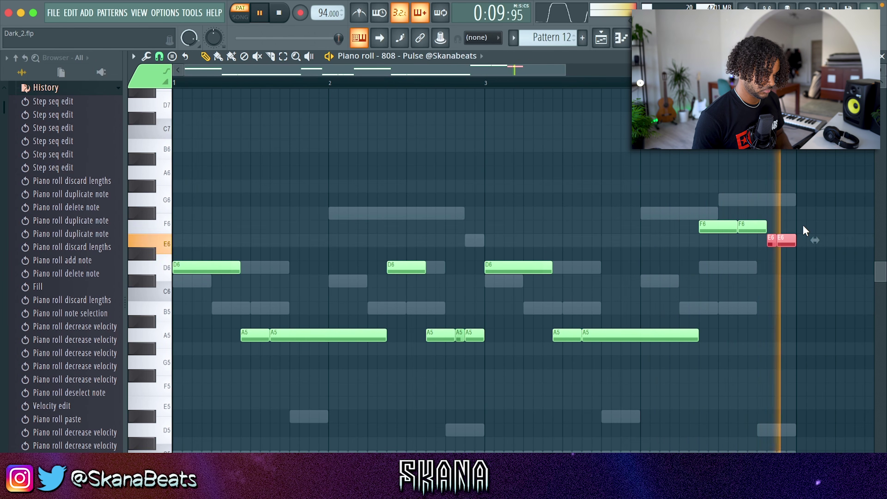
{"action": "key", "text": "ctrl+d"}
{"action": "key", "text": "ctrl+Down"}
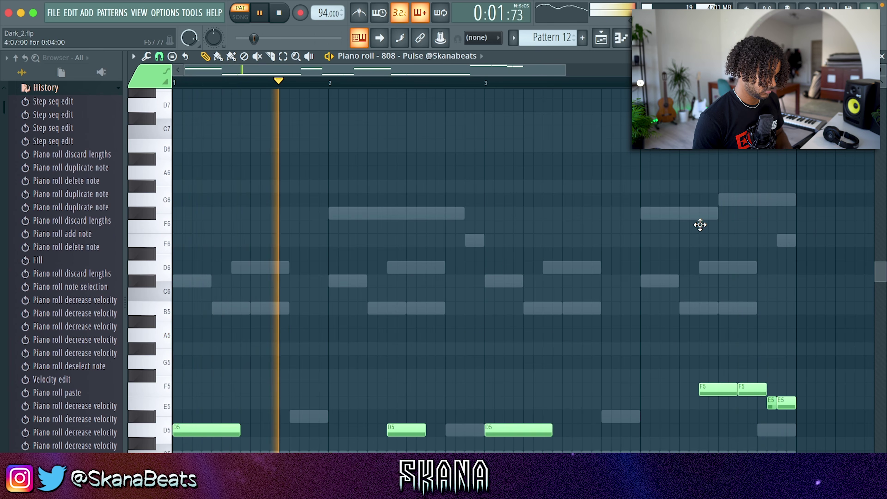
Step: Shorten the long A4 note of the 808 line in bar 1 so it ends at the start of bar 2
{"action": "scroll", "coordinate": [700, 224], "scroll_direction": "down", "scroll_amount": 4}
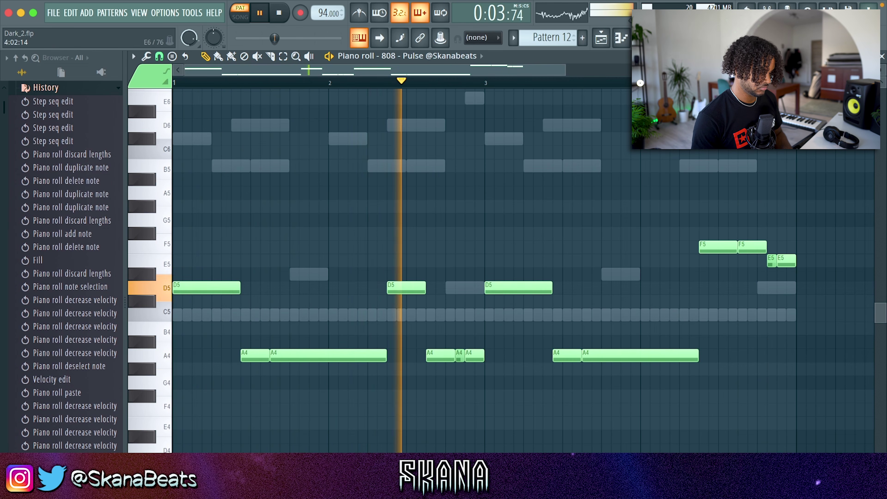
{"action": "left_click_drag", "start_coordinate": [385, 355], "coordinate": [322, 355]}
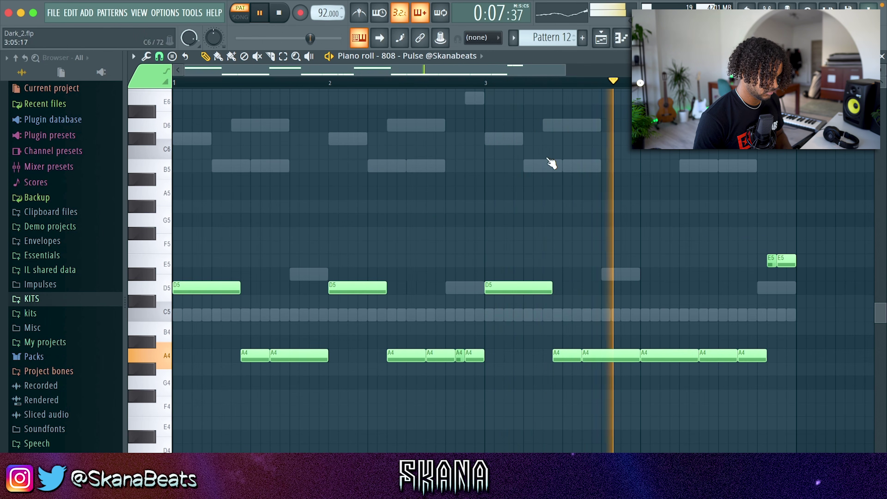
Step: Adjust the pitch shift of the SRX WORLD #4 (consolidated)_2 chops in Fruity Slicer and reopen the 808 - Pulse notes for editing
{"action": "left_click", "coordinate": [621, 38]}
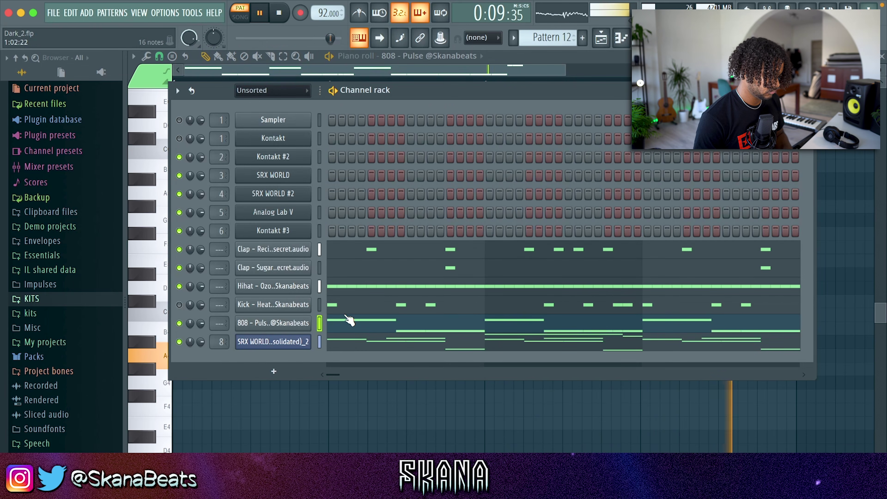
{"action": "left_click", "coordinate": [294, 347]}
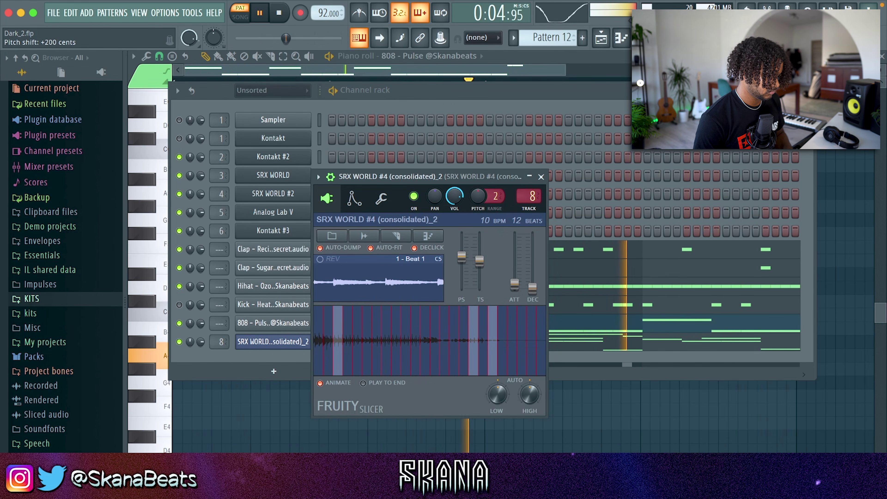
{"action": "left_click_drag", "start_coordinate": [461, 259], "coordinate": [461, 257]}
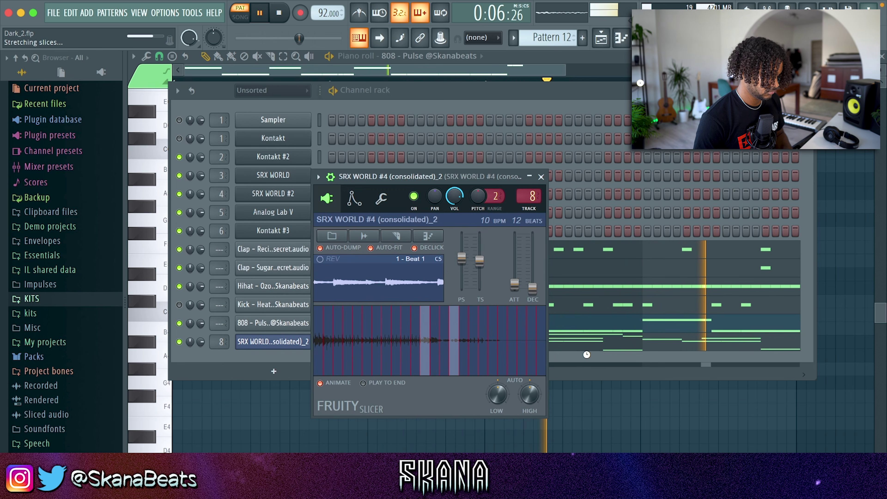
{"action": "left_click", "coordinate": [599, 328]}
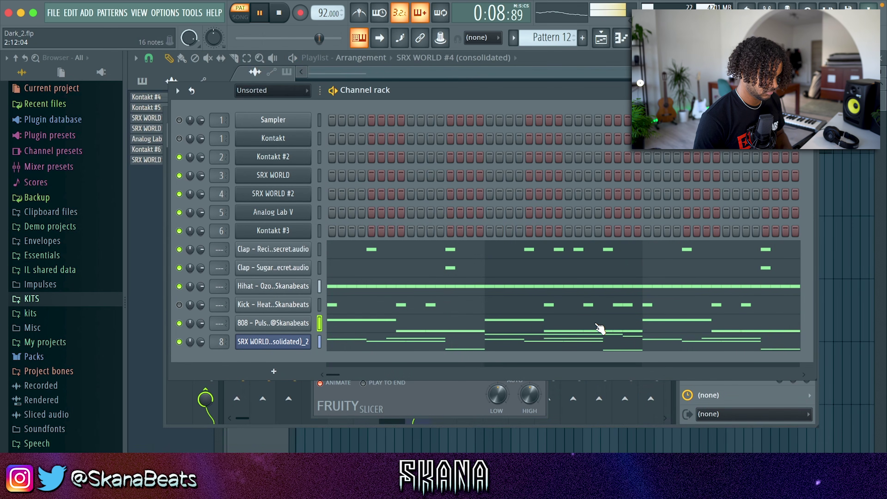
{"action": "left_click", "coordinate": [599, 329]}
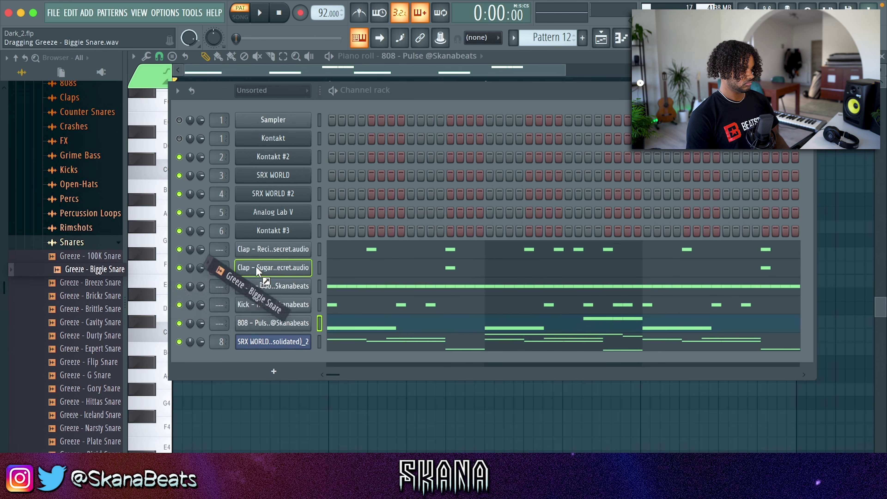
Step: Add Greeze - Biggie Snare as a channel below the Clap - Recipe channel, paste the clap's notes into it and save the project
{"action": "left_click_drag", "start_coordinate": [264, 266], "coordinate": [261, 264]}
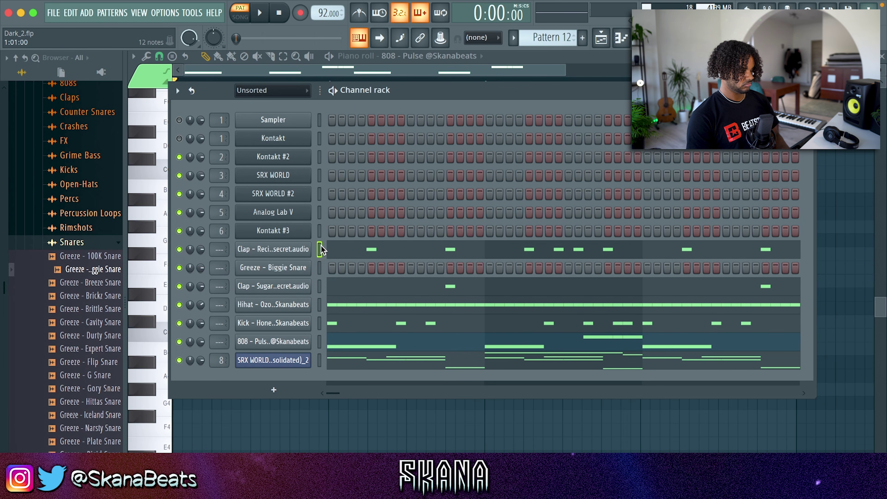
{"action": "left_click", "coordinate": [320, 266]}
{"action": "key", "text": "super+v"}
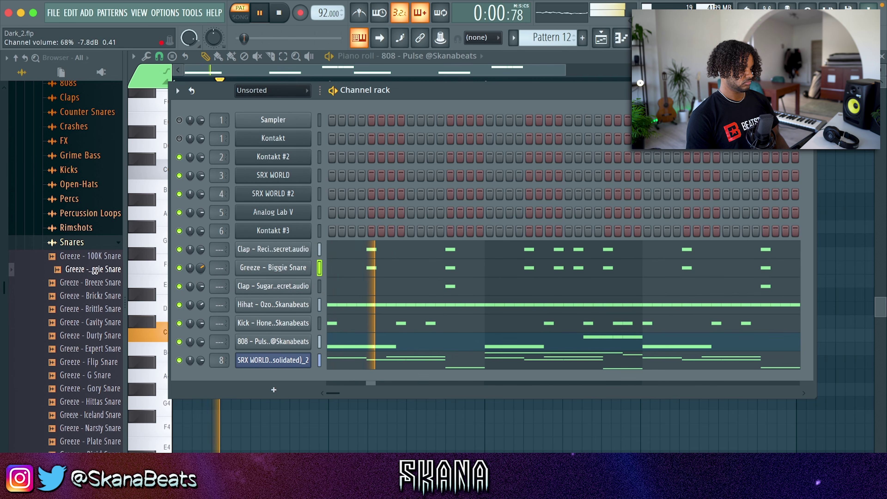
{"action": "left_click", "coordinate": [179, 250]}
{"action": "key", "text": "super+s"}
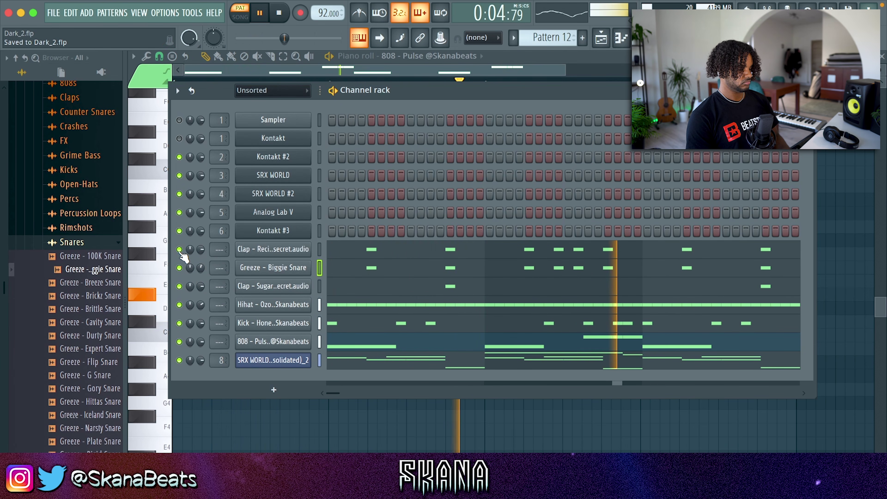
Step: Open the Clap - Recipe channel's sampler settings and show its miscellaneous functions page
{"action": "left_click", "coordinate": [281, 250]}
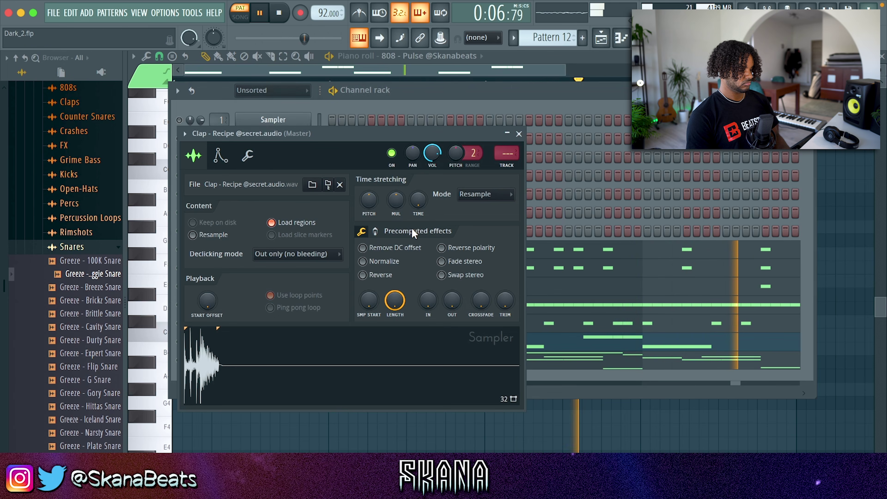
{"action": "left_click", "coordinate": [248, 158]}
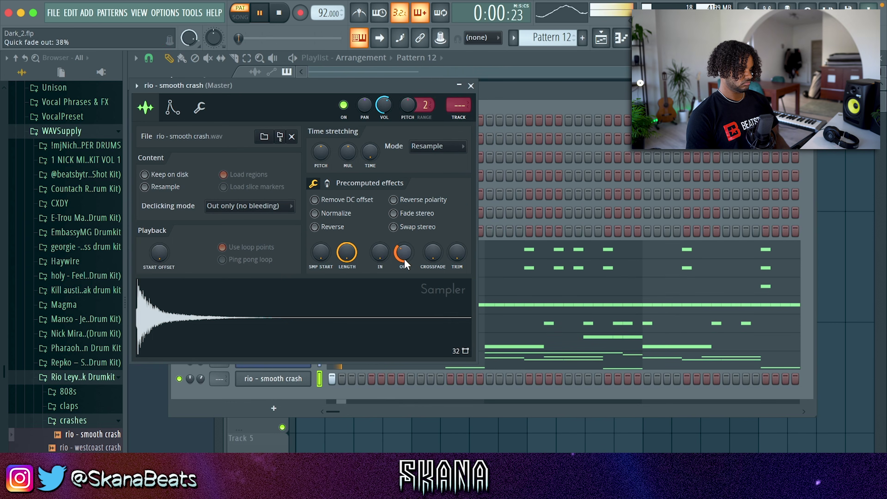
Step: Close the rio - smooth crash sampler settings and mute the hi-hat channel
{"action": "left_click", "coordinate": [471, 86]}
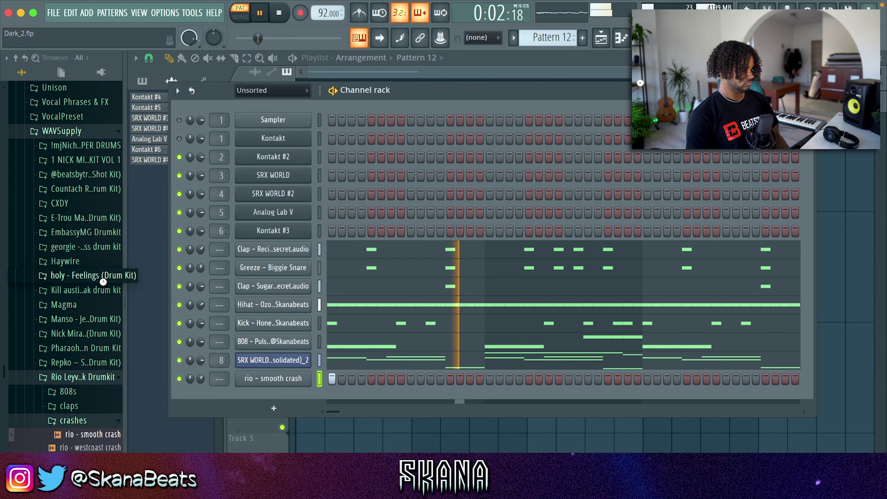
{"action": "scroll", "coordinate": [95, 238], "scroll_direction": "up", "scroll_amount": 6}
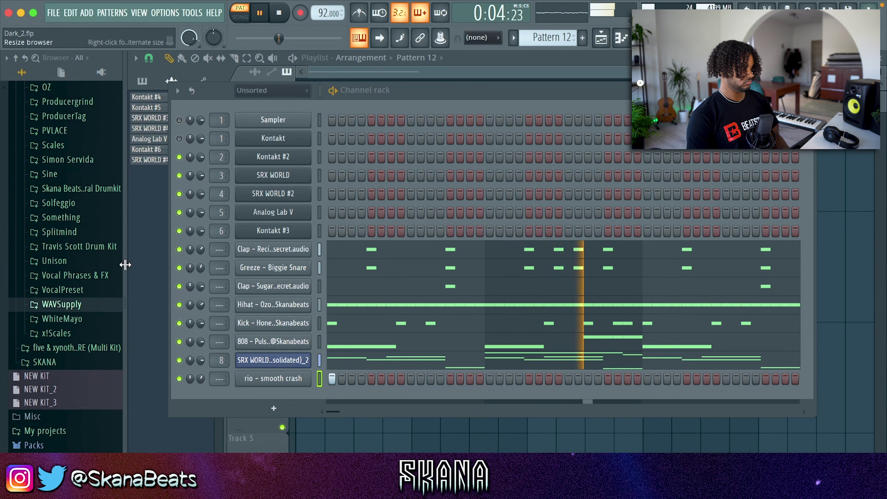
{"action": "scroll", "coordinate": [89, 290], "scroll_direction": "up", "scroll_amount": 2}
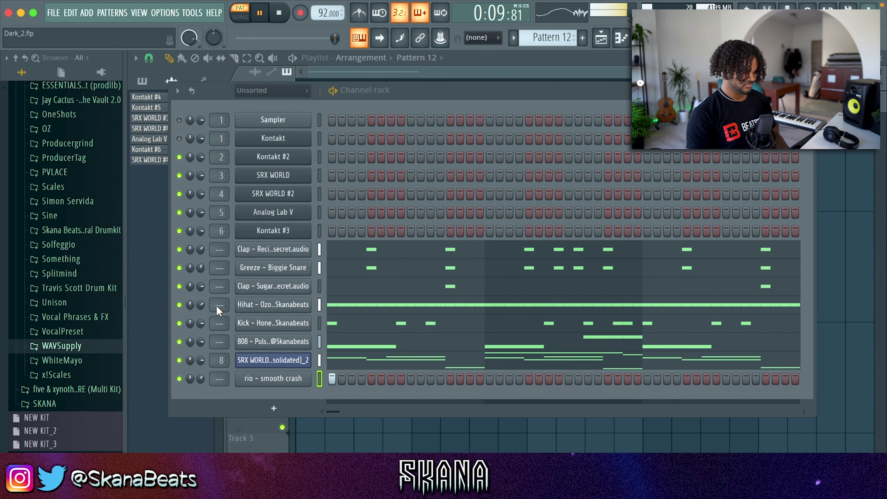
{"action": "left_click", "coordinate": [178, 304]}
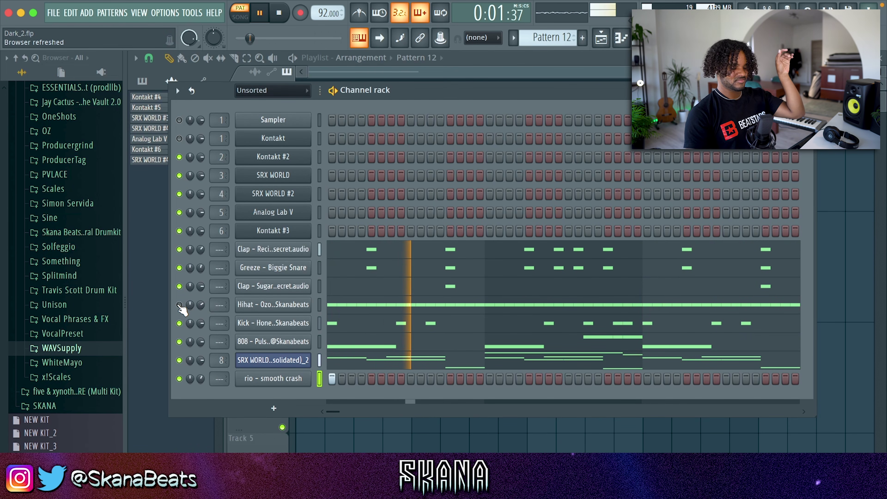